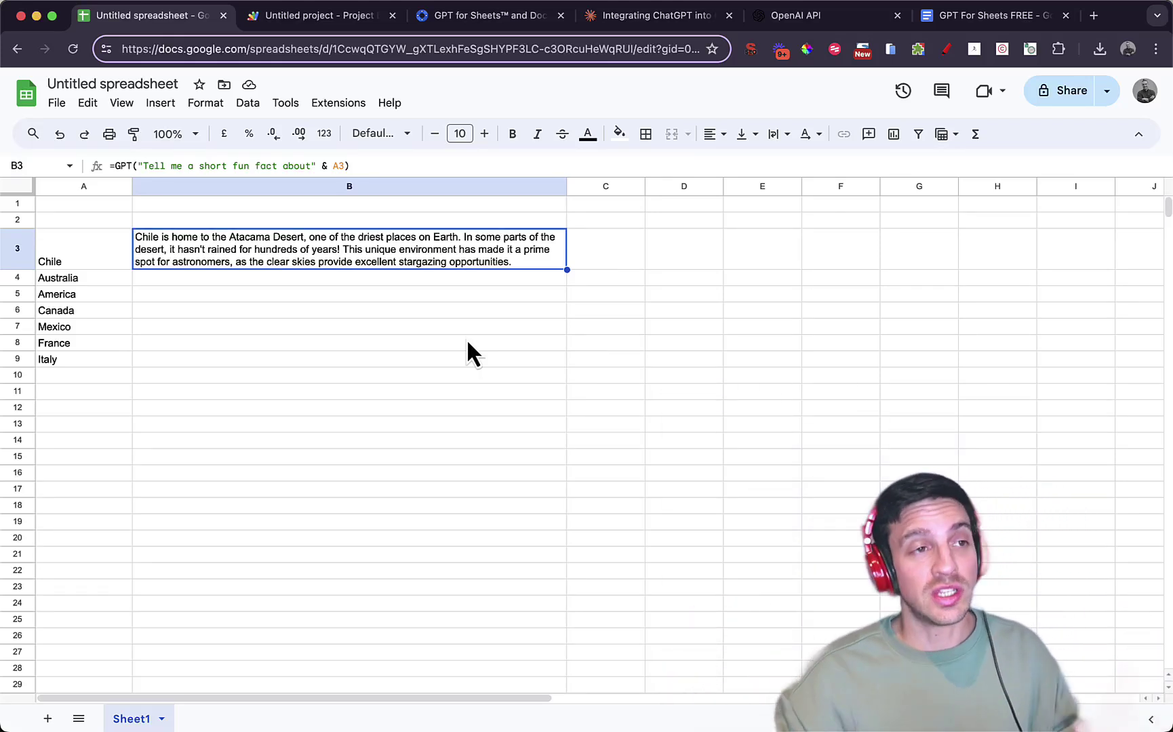
Review the country list in A3:A9 and the =GPT formula in B3
left_click(362, 360)
left_click_drag(102, 256, 106, 353)
left_click(351, 359)
left_click(337, 254)
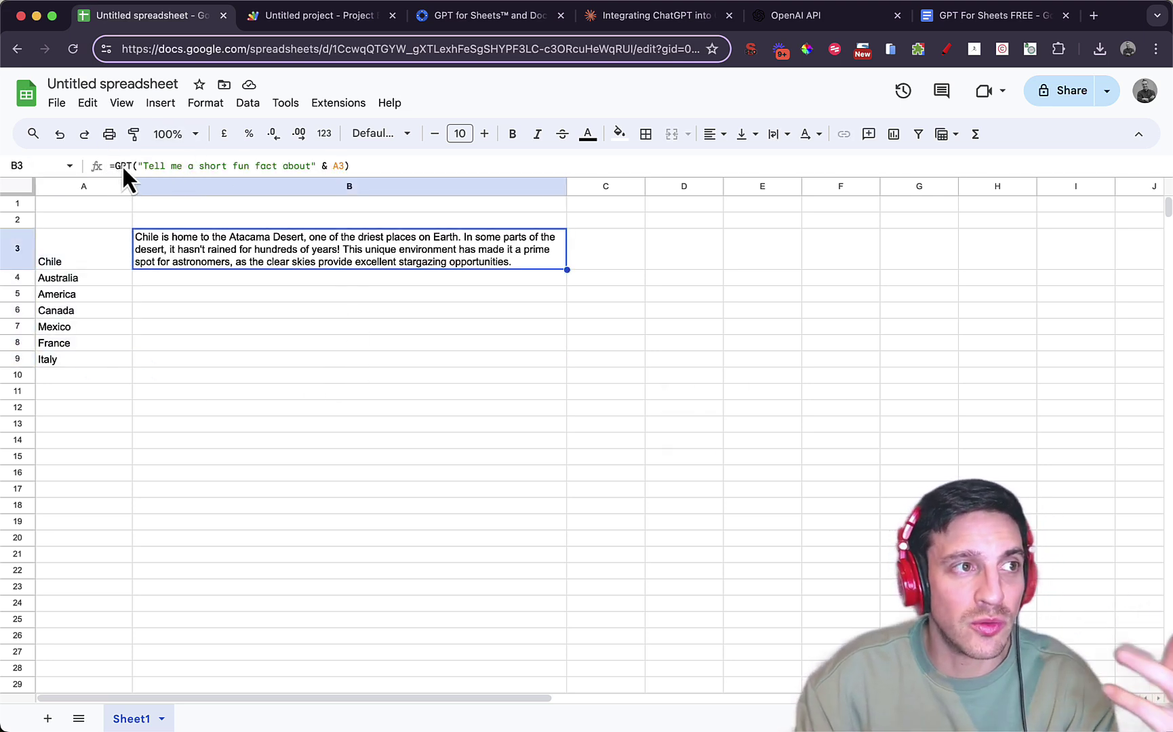
left_click(408, 343)
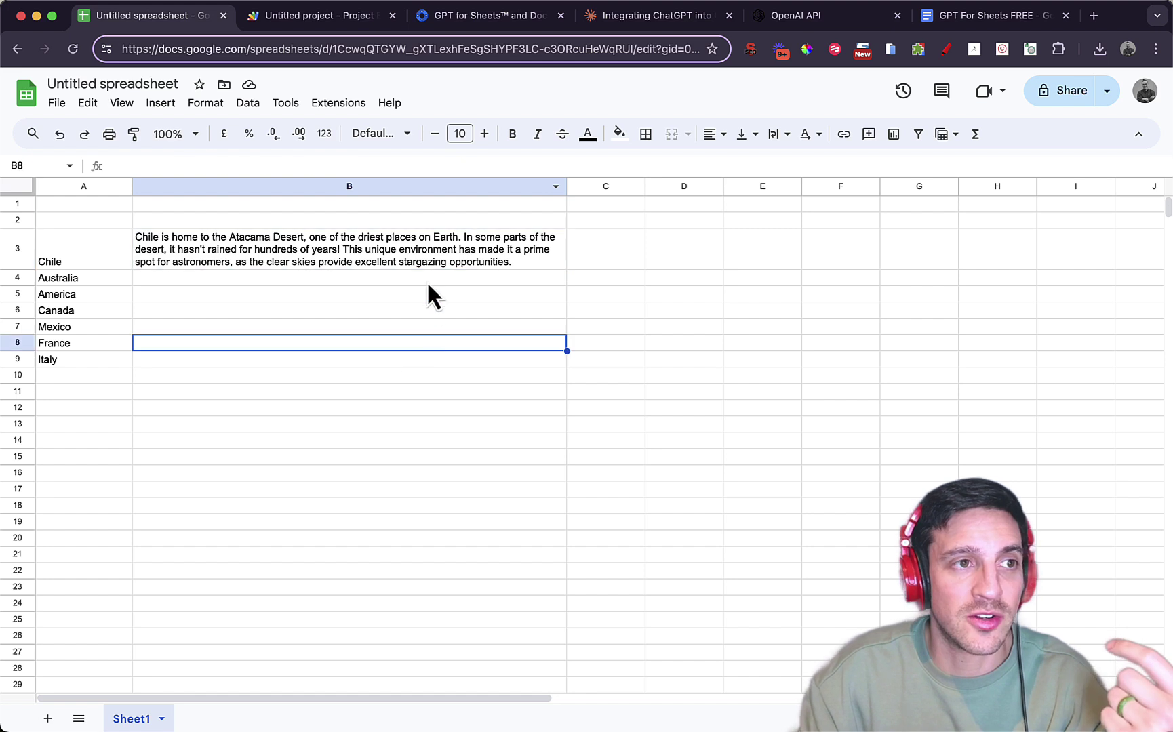
left_click(434, 278)
left_click(439, 264)
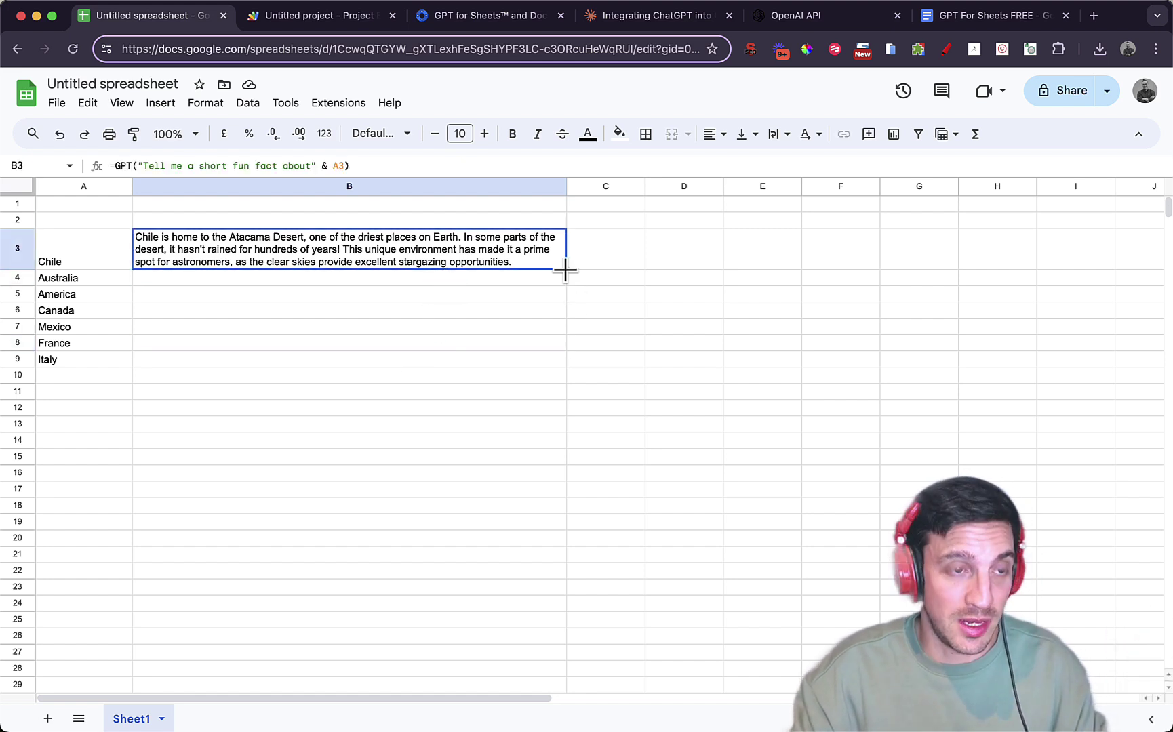
Fill B3's =GPT formula down to B9, then check the countries in A4 through A9
left_click_drag(565, 269, 565, 359)
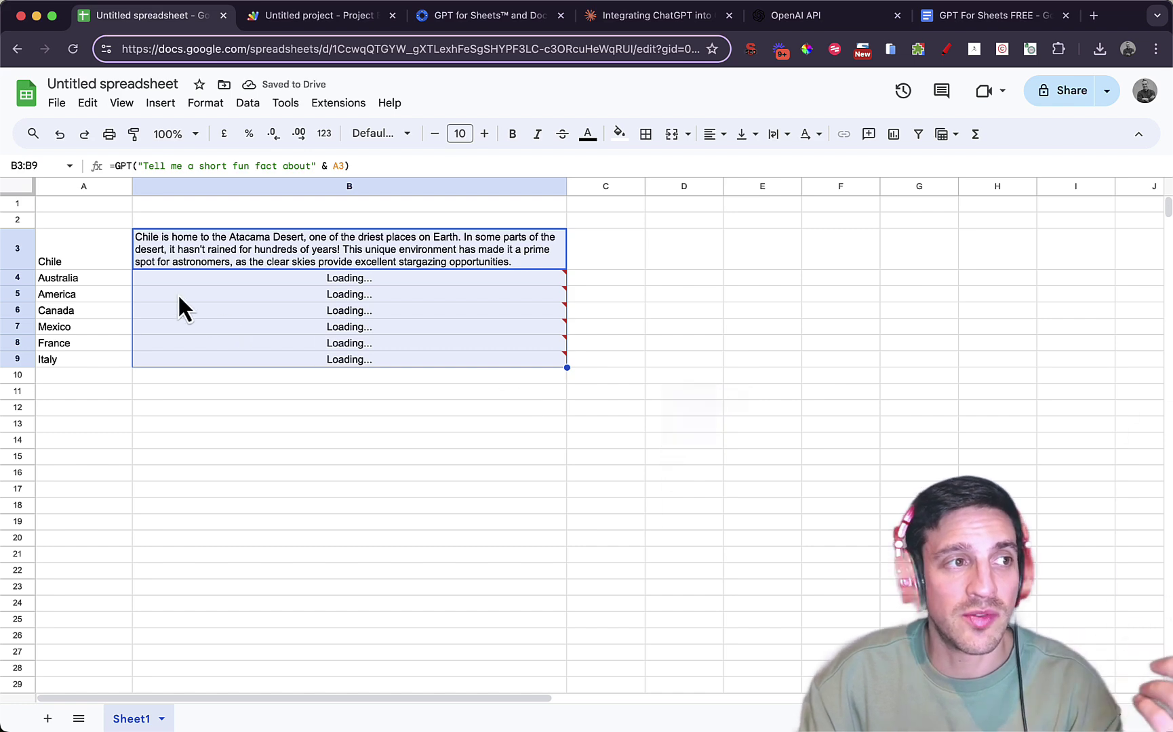
left_click(114, 282)
left_click(112, 295)
left_click(111, 356)
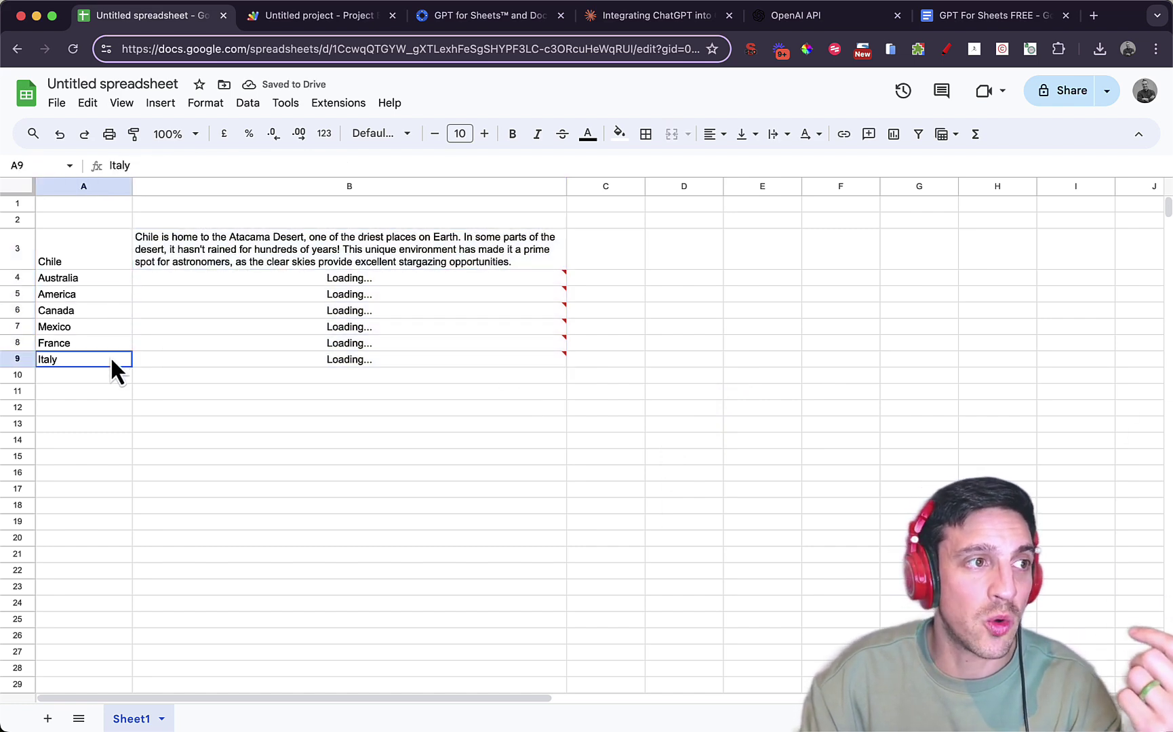
left_click(107, 341)
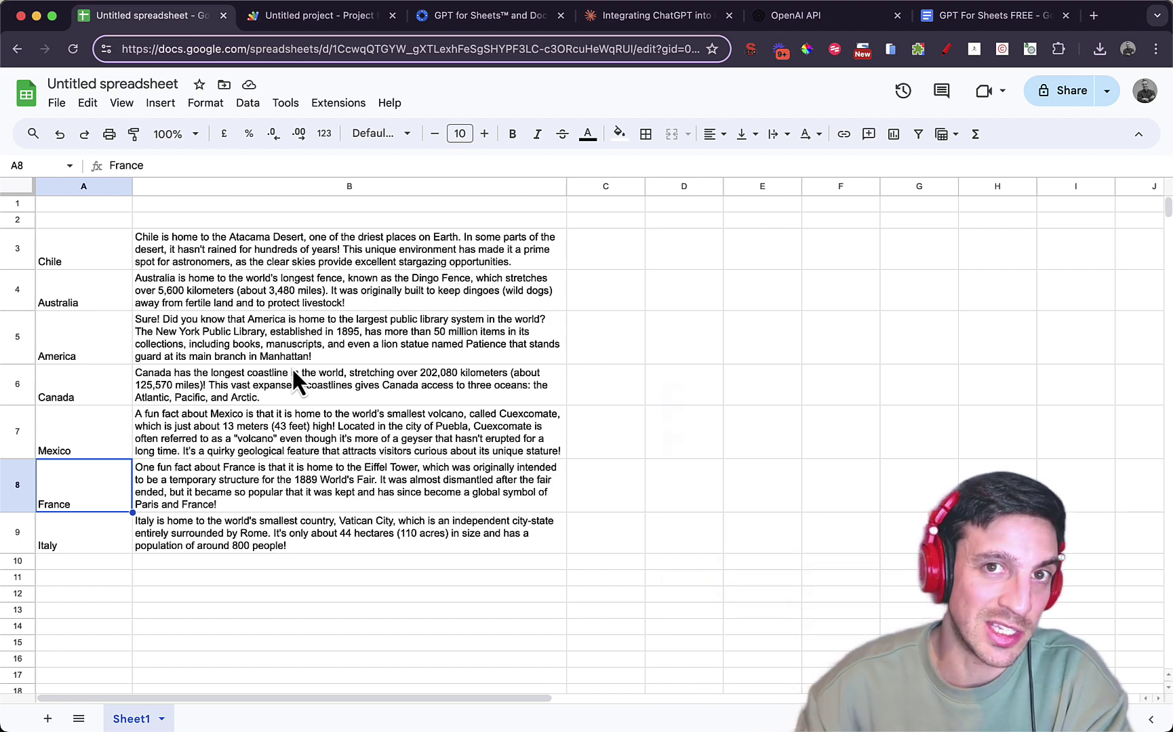
Check that the =GPT formulas in B5, B6 and B8 each reference their own row
left_click(283, 347)
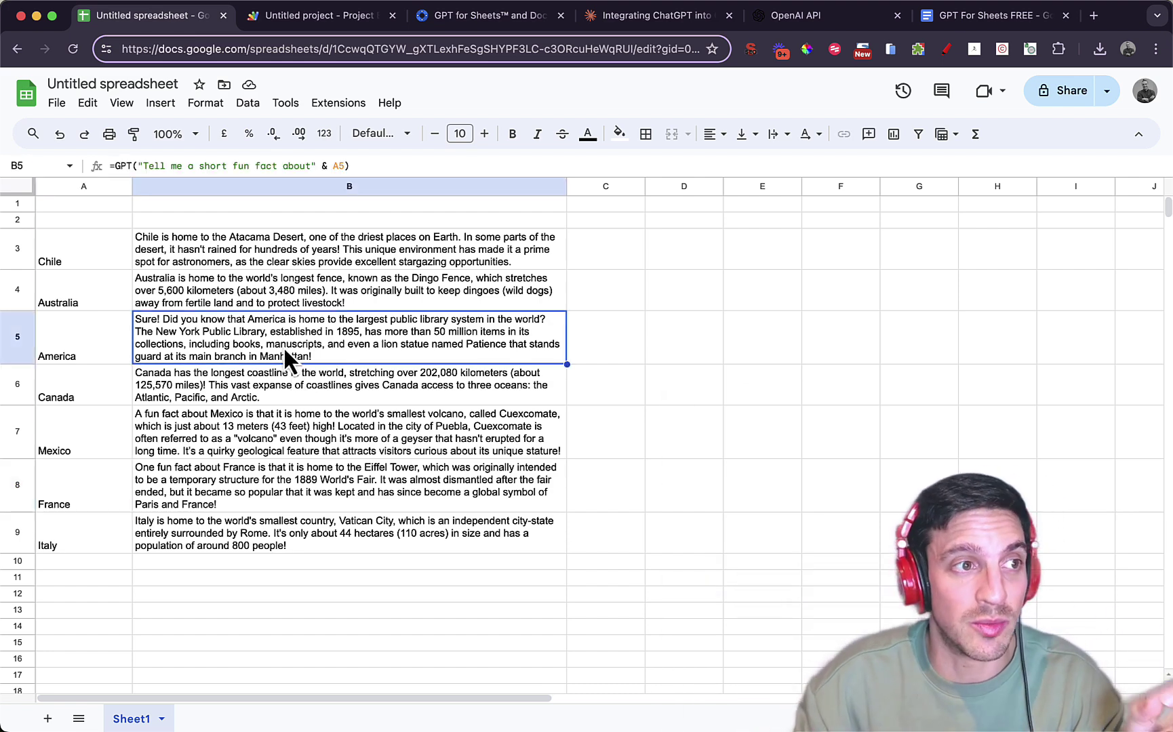
left_click(292, 401)
left_click(308, 476)
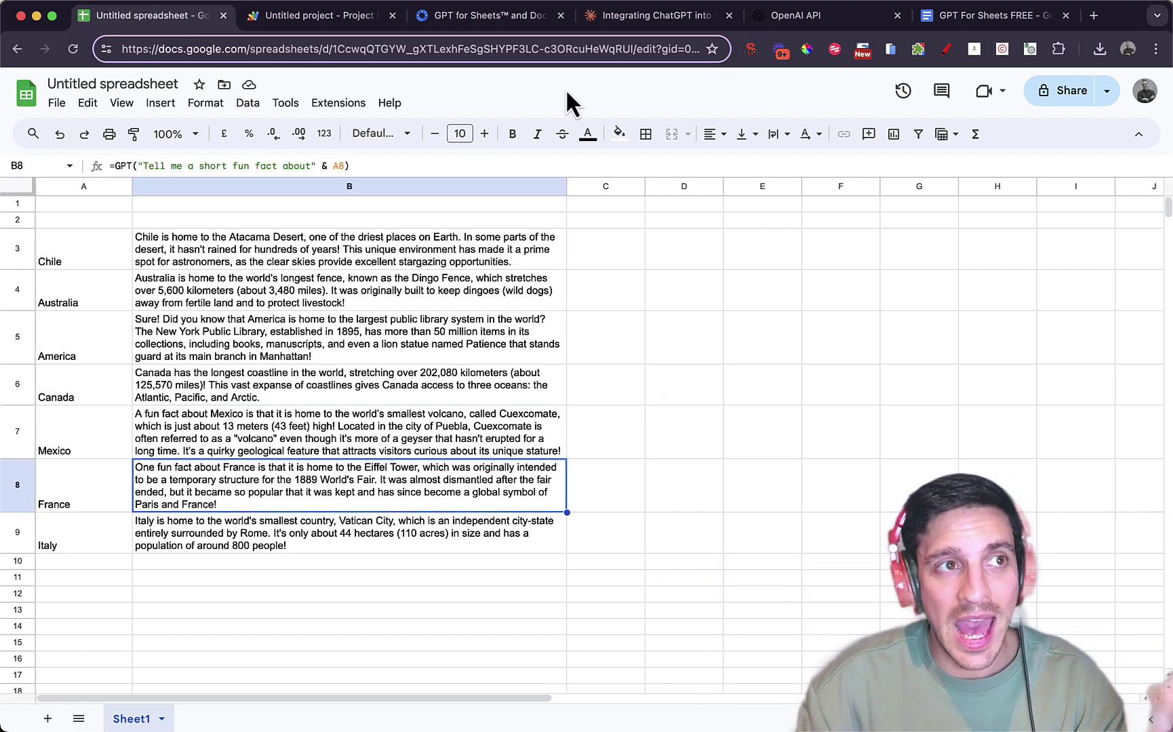
left_click(497, 26)
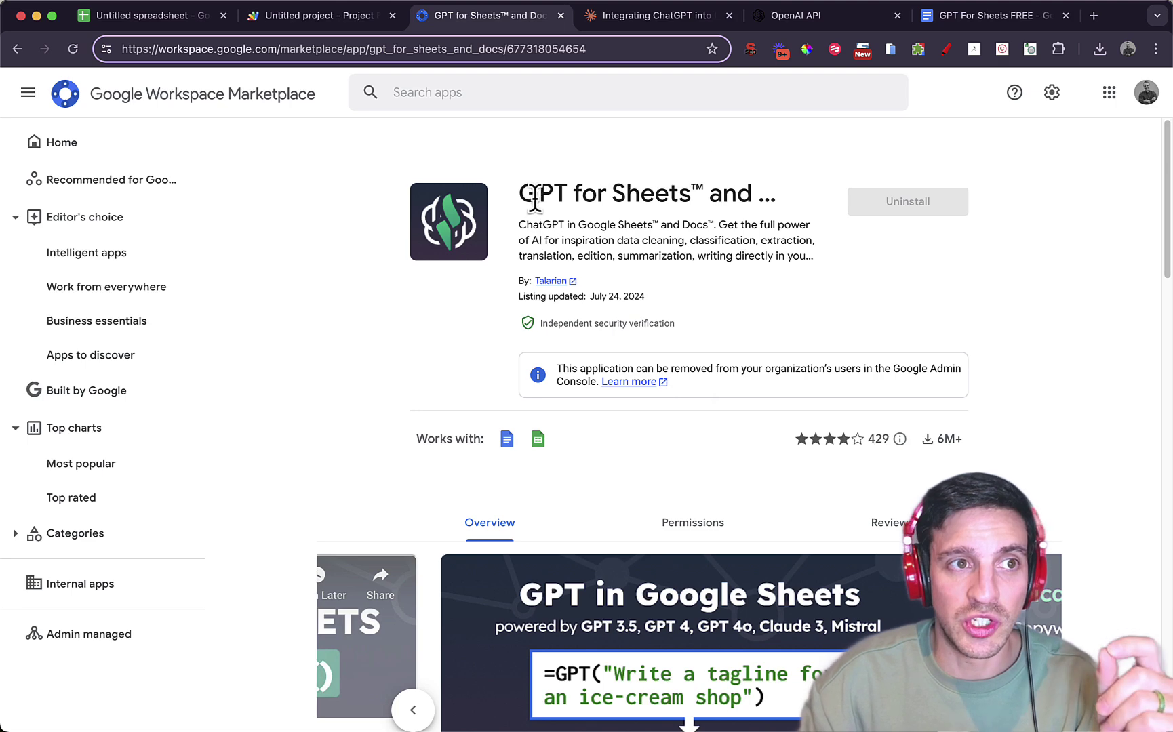
left_click_drag(535, 196, 752, 210)
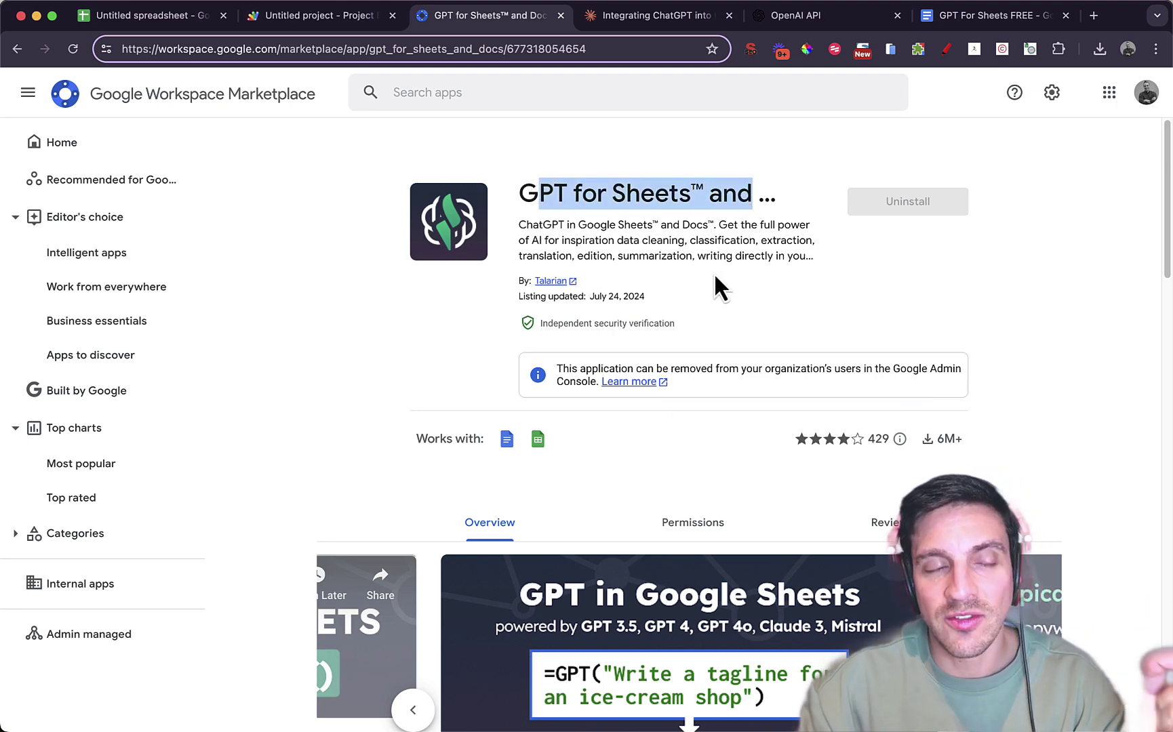
scroll(715, 278, "down", 3)
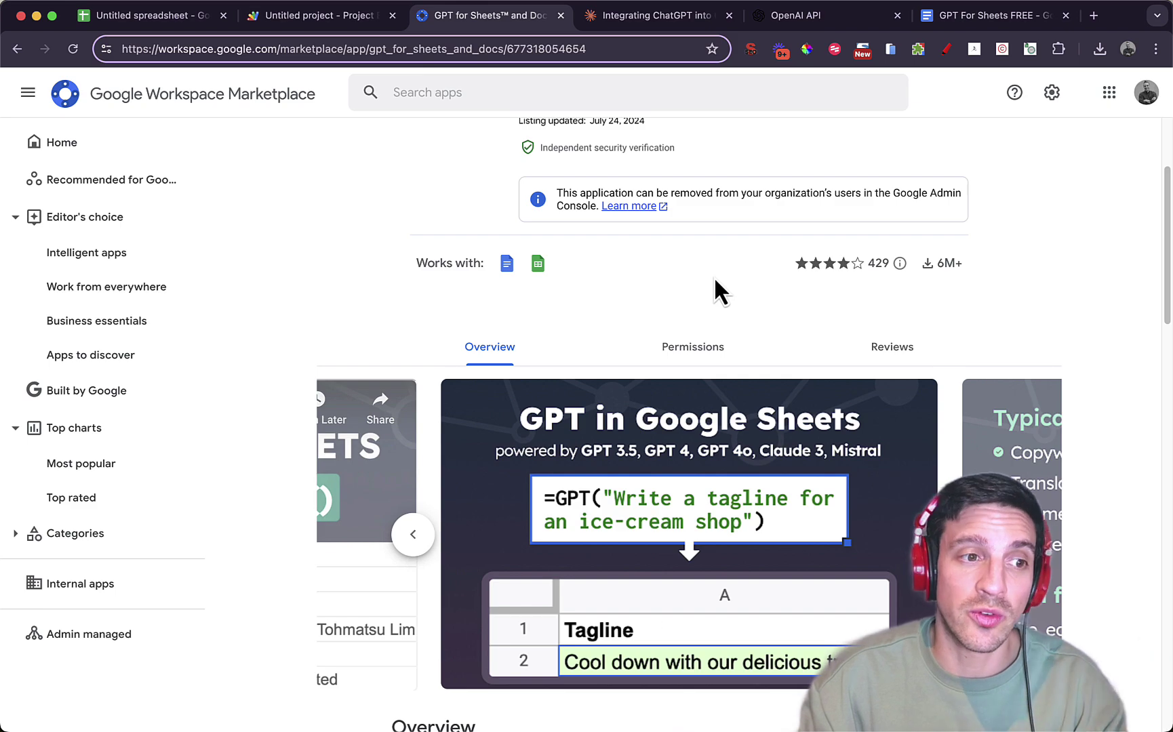
scroll(715, 278, "down", 1)
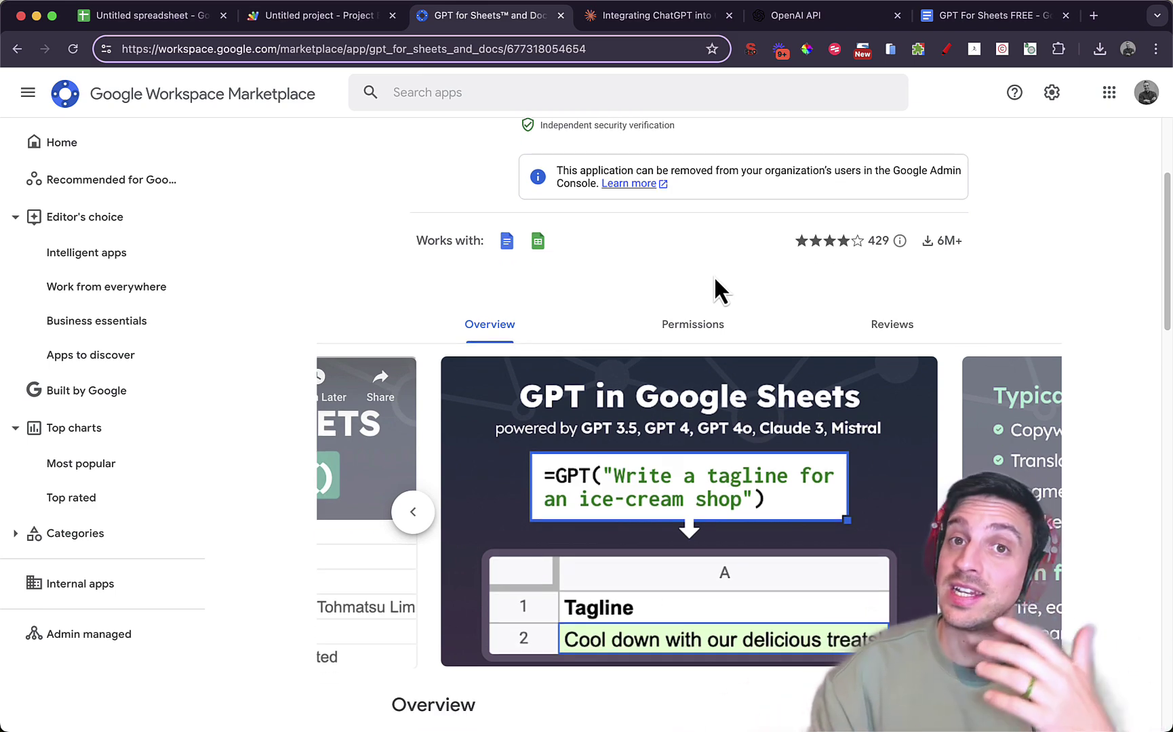
scroll(714, 284, "down", 8)
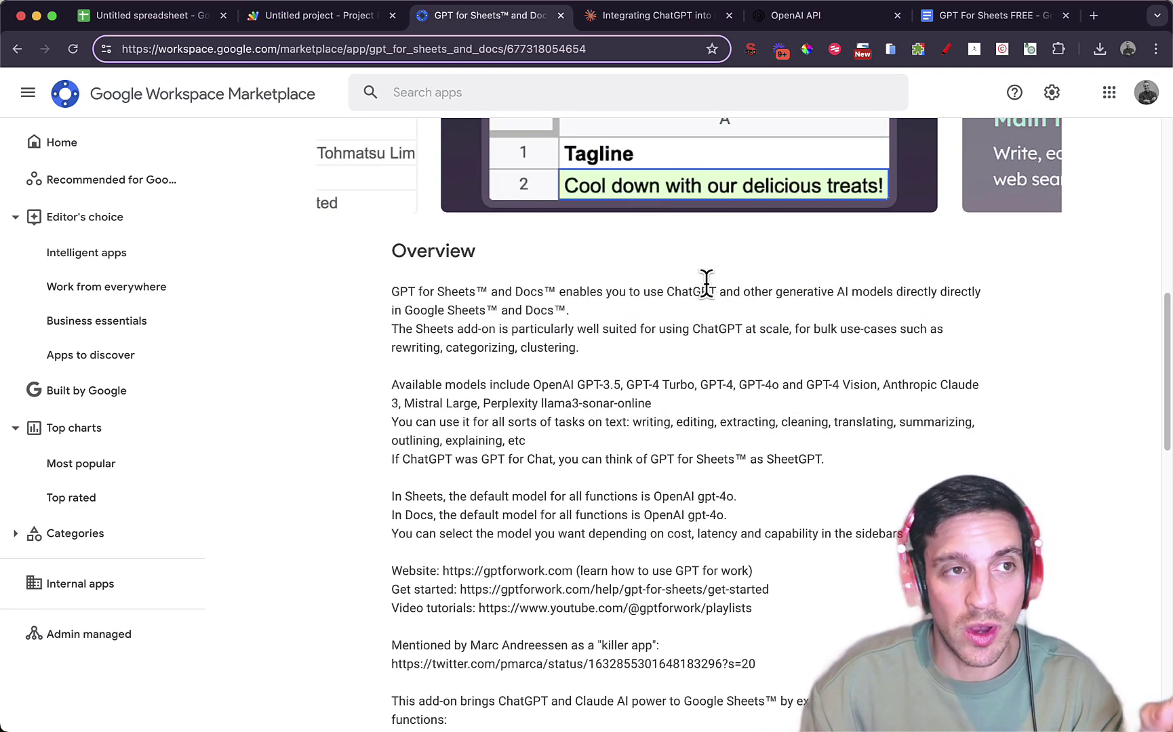
scroll(708, 288, "up", 10)
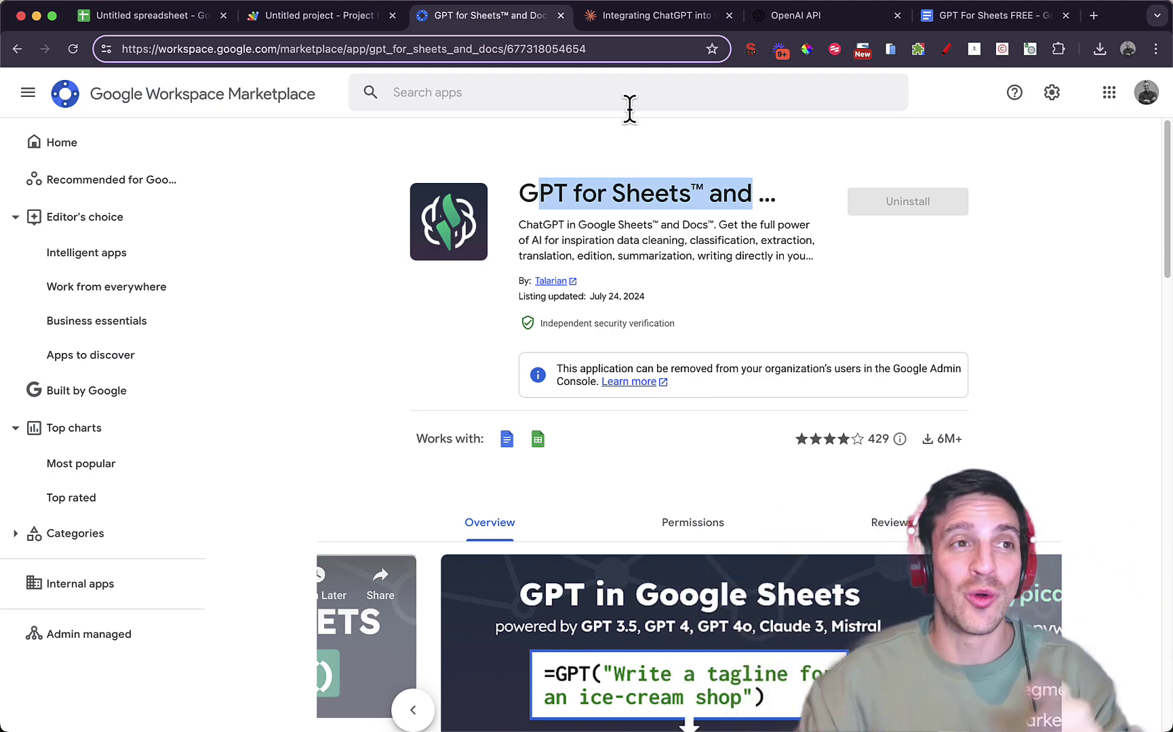
left_click(648, 16)
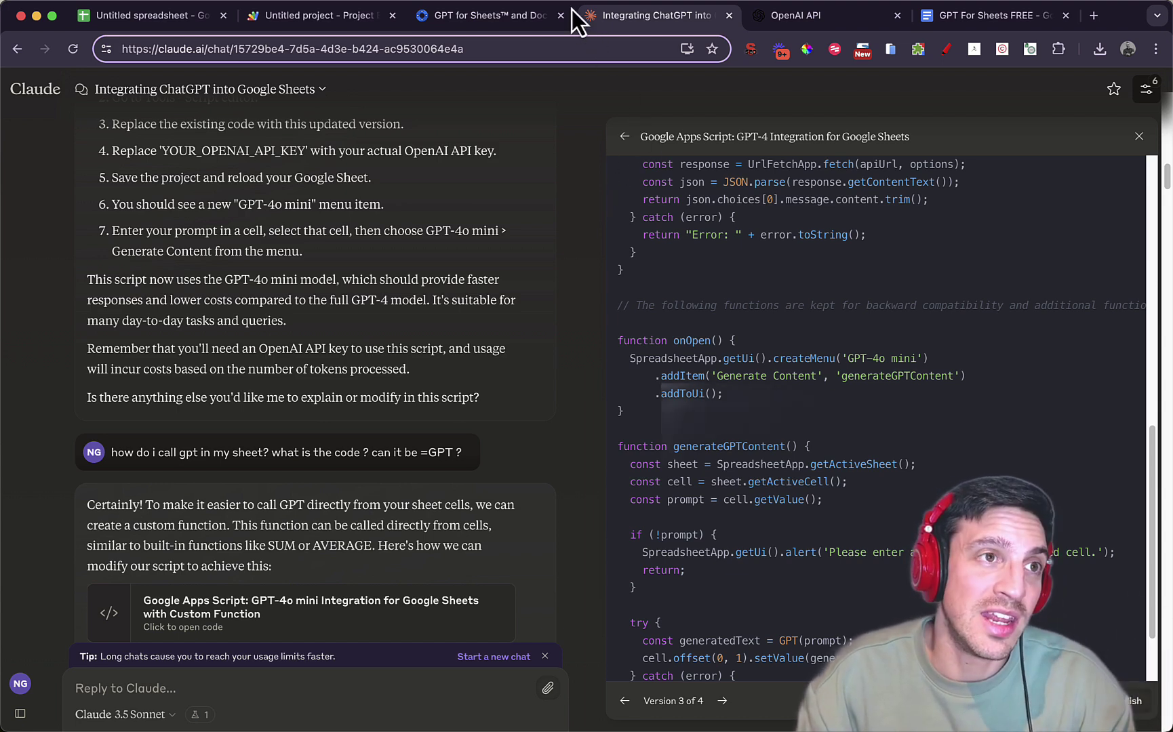
left_click(522, 18)
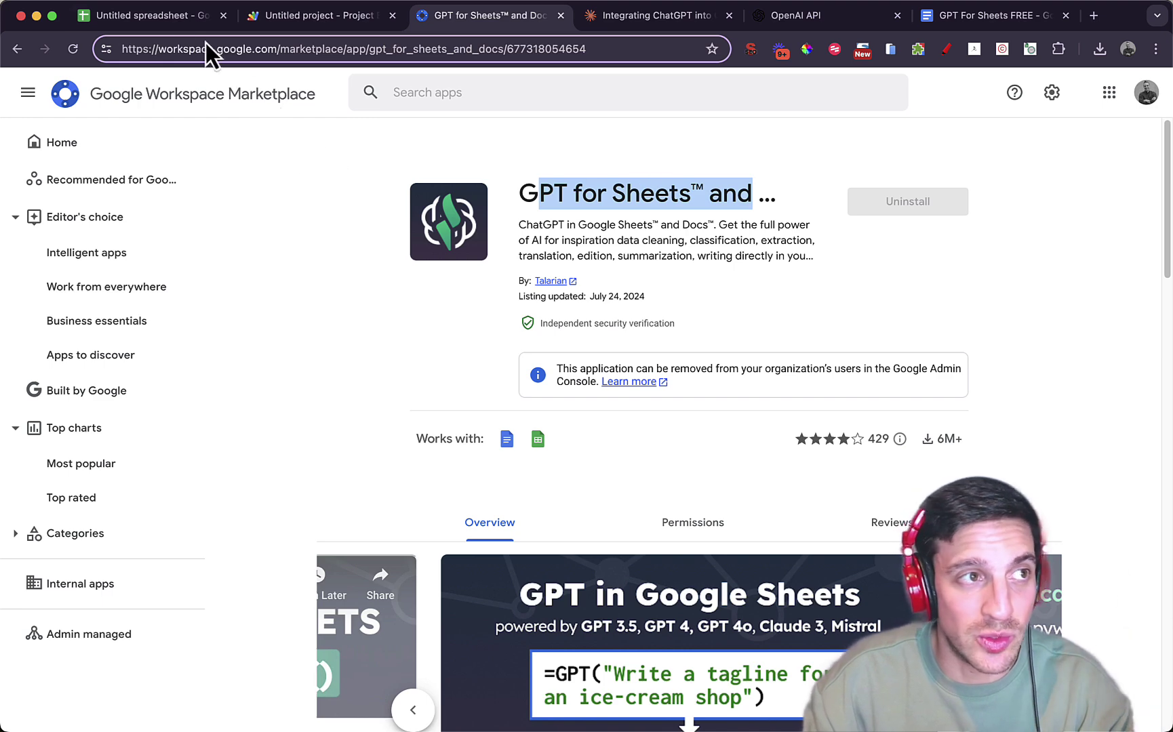
left_click(149, 15)
left_click(365, 342)
Add Poland in A10 below the country list
left_click_drag(334, 505, 318, 536)
scroll(292, 611, "down", 3)
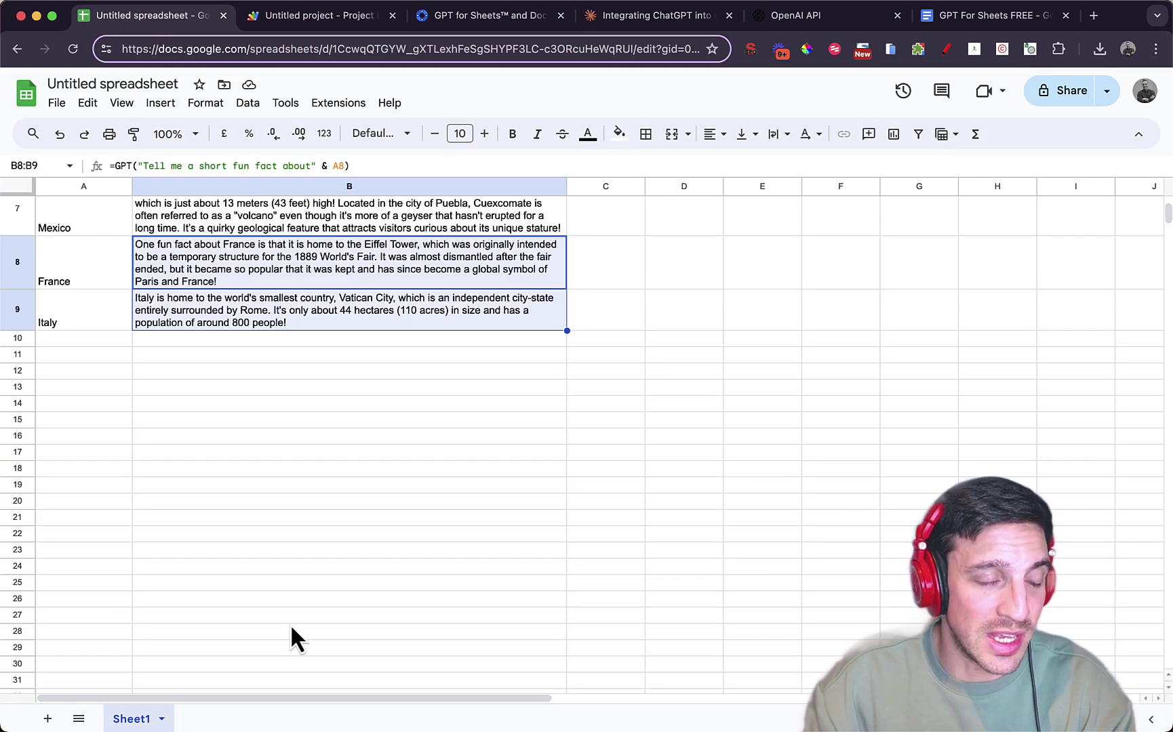
left_click(84, 330)
left_click(84, 341)
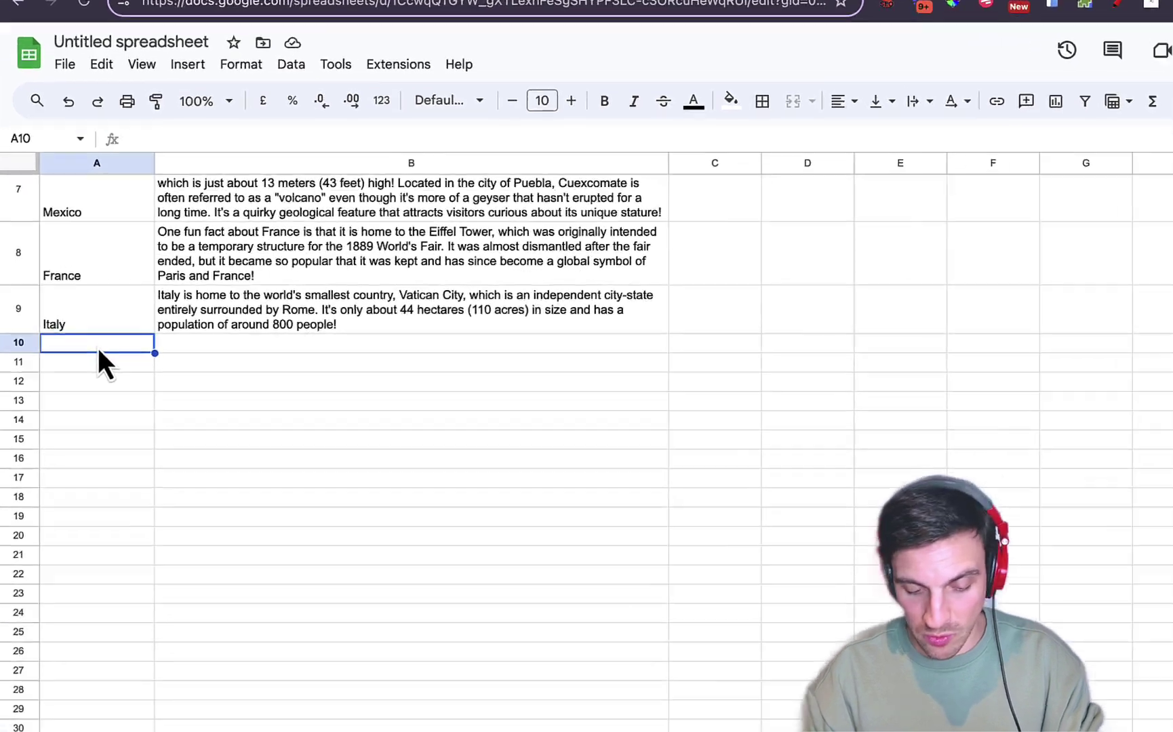
type("Poland")
left_click(732, 245)
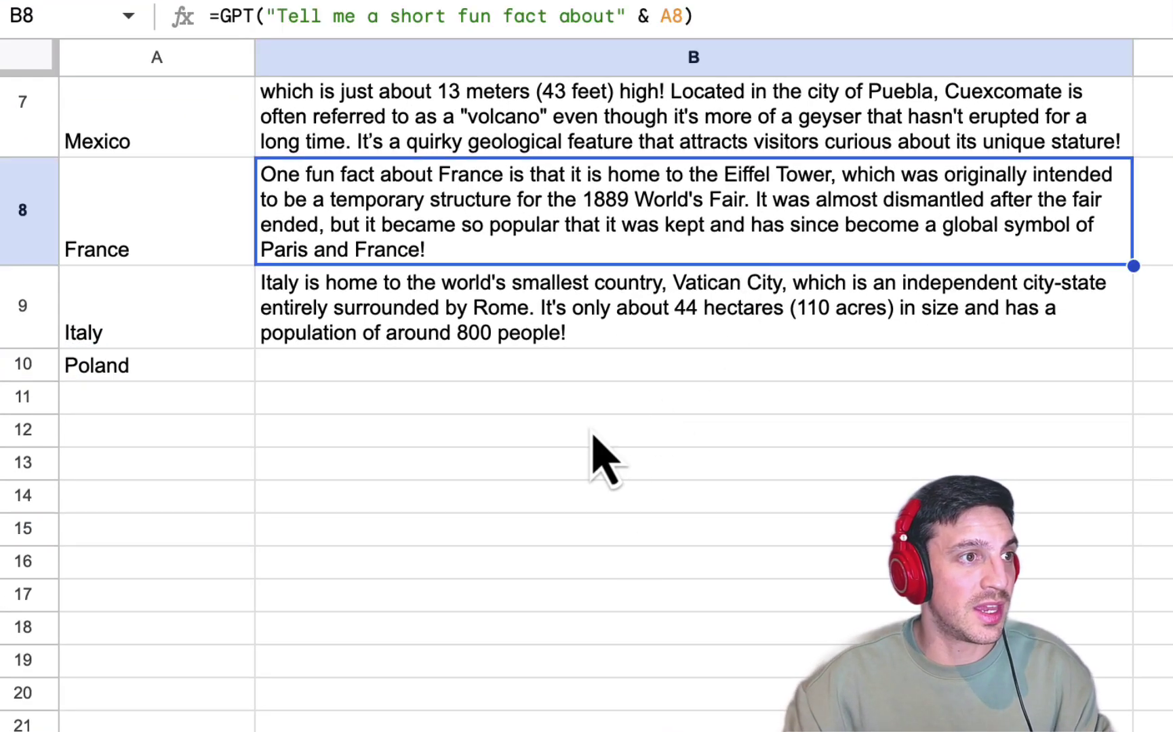
Enter =GPT("What is the national sport of" & A10) in B10
left_click(574, 369)
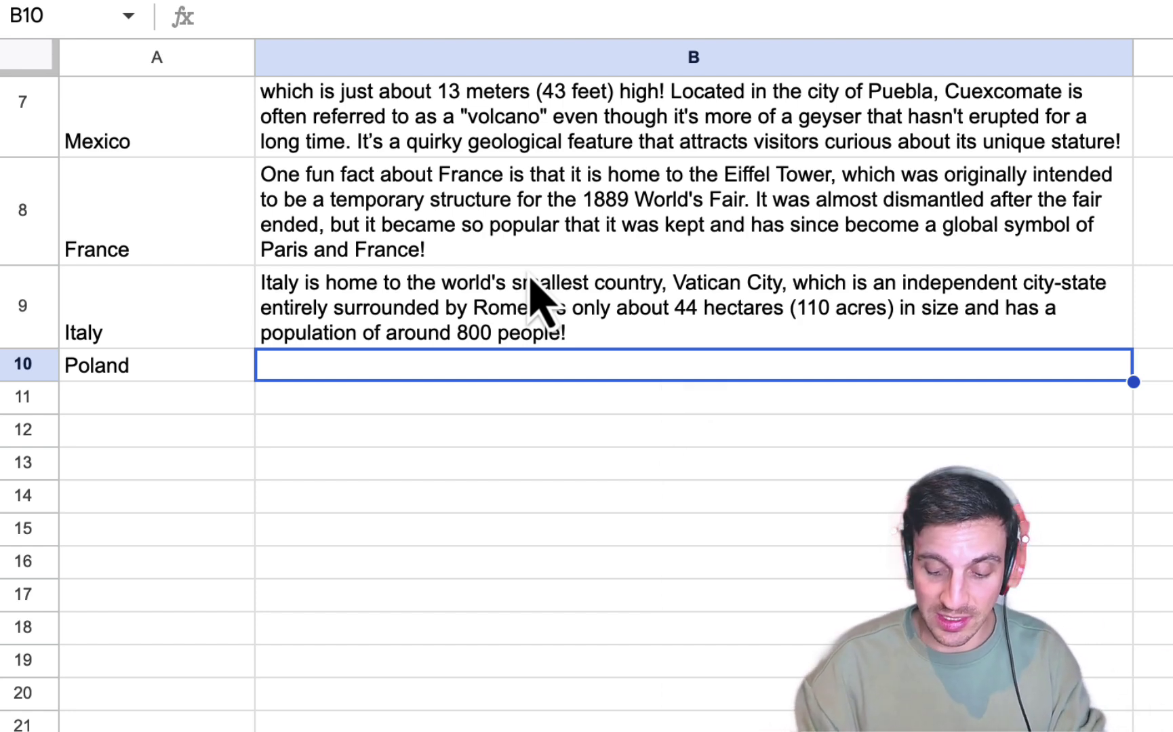
type("=")
key("BackSpace")
type("=")
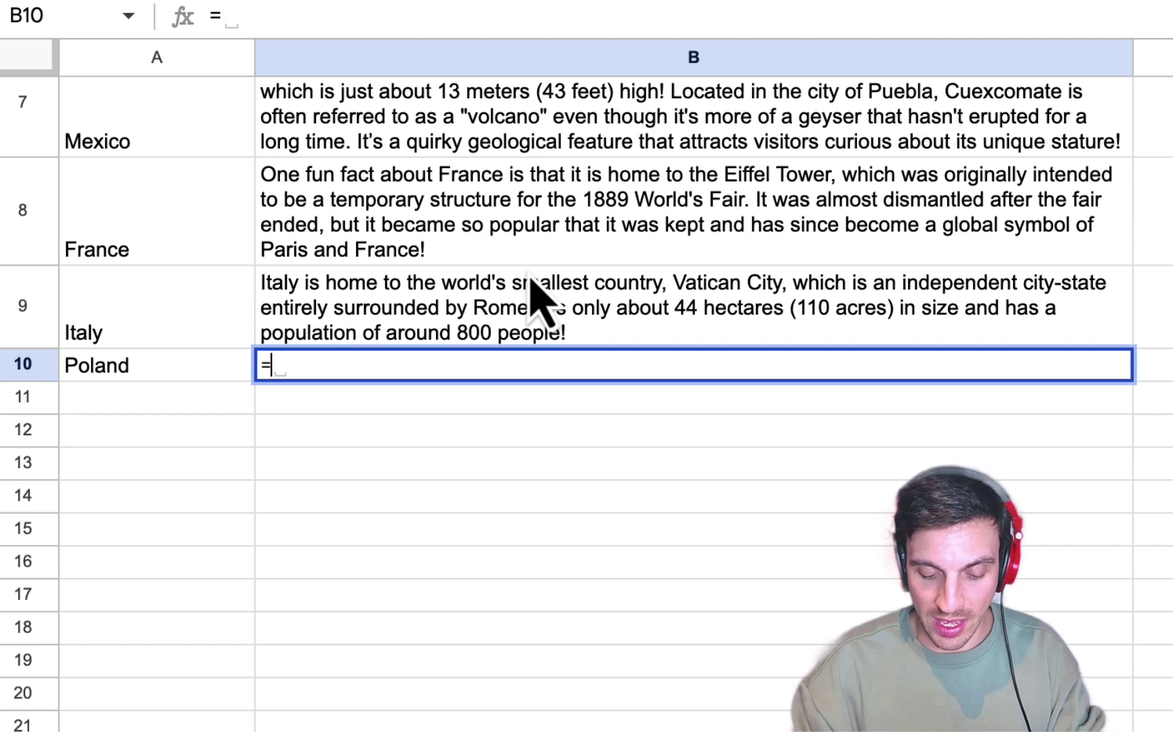
type("g[t")
key("BackSpace")
key("BackSpace")
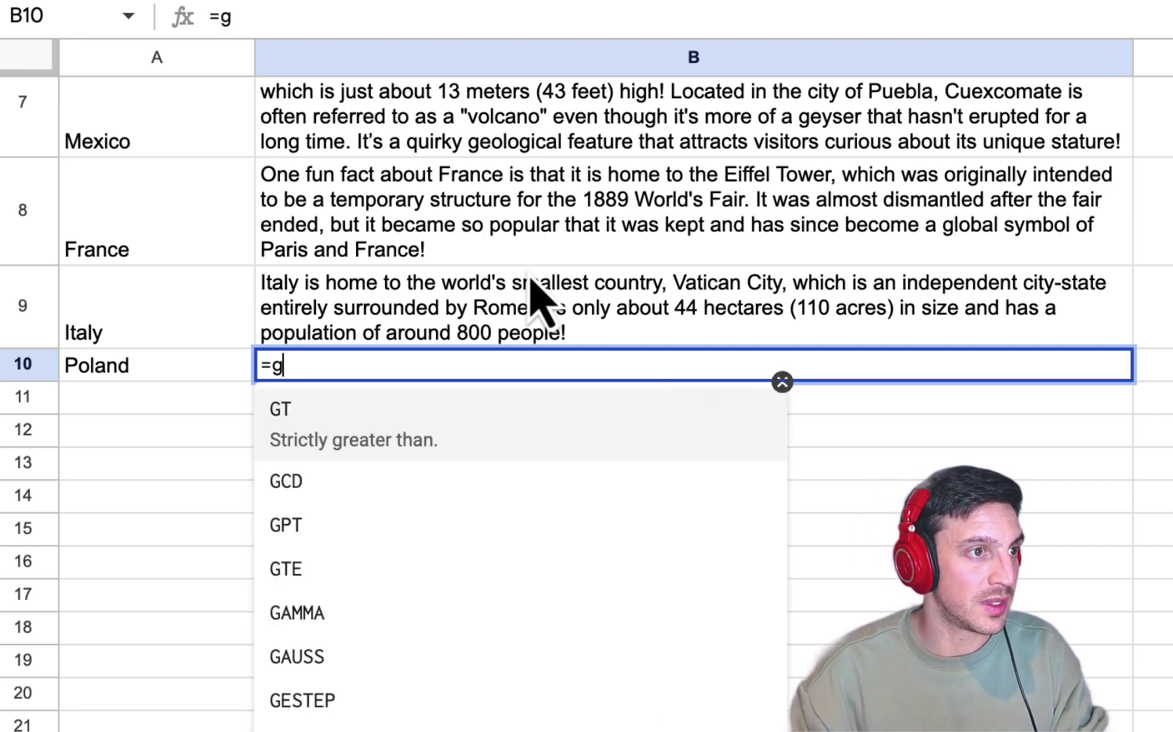
type("pt")
key("Tab")
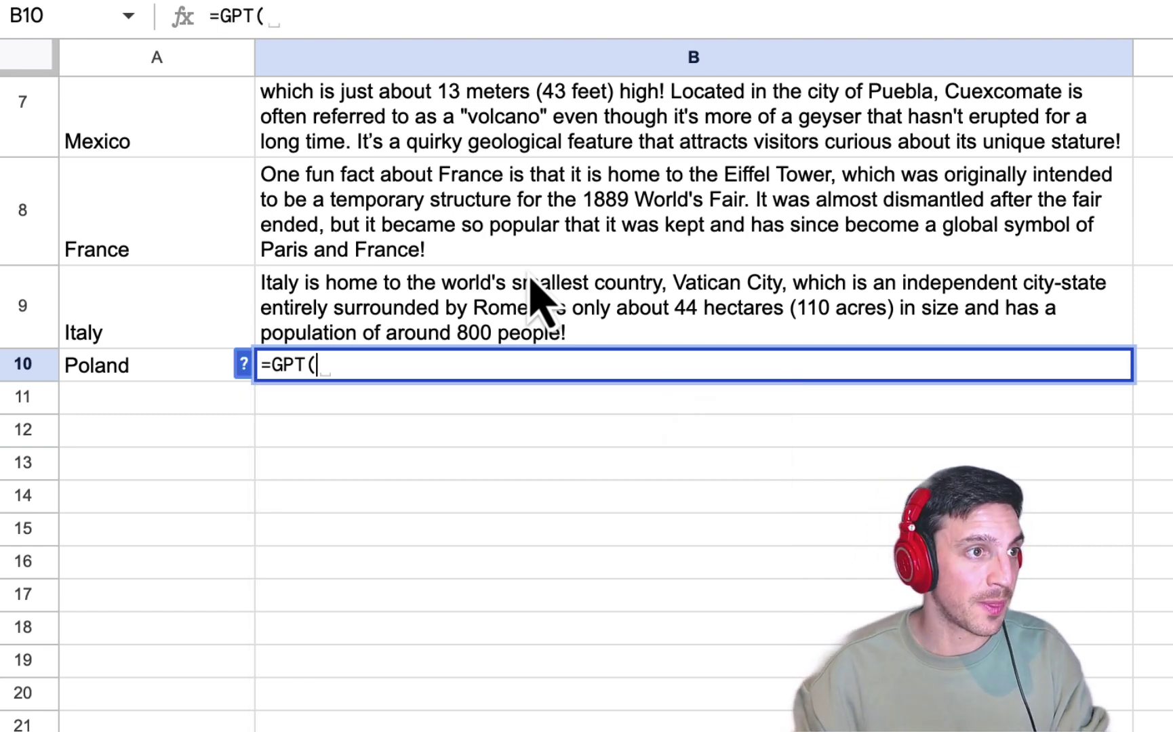
type("\"")
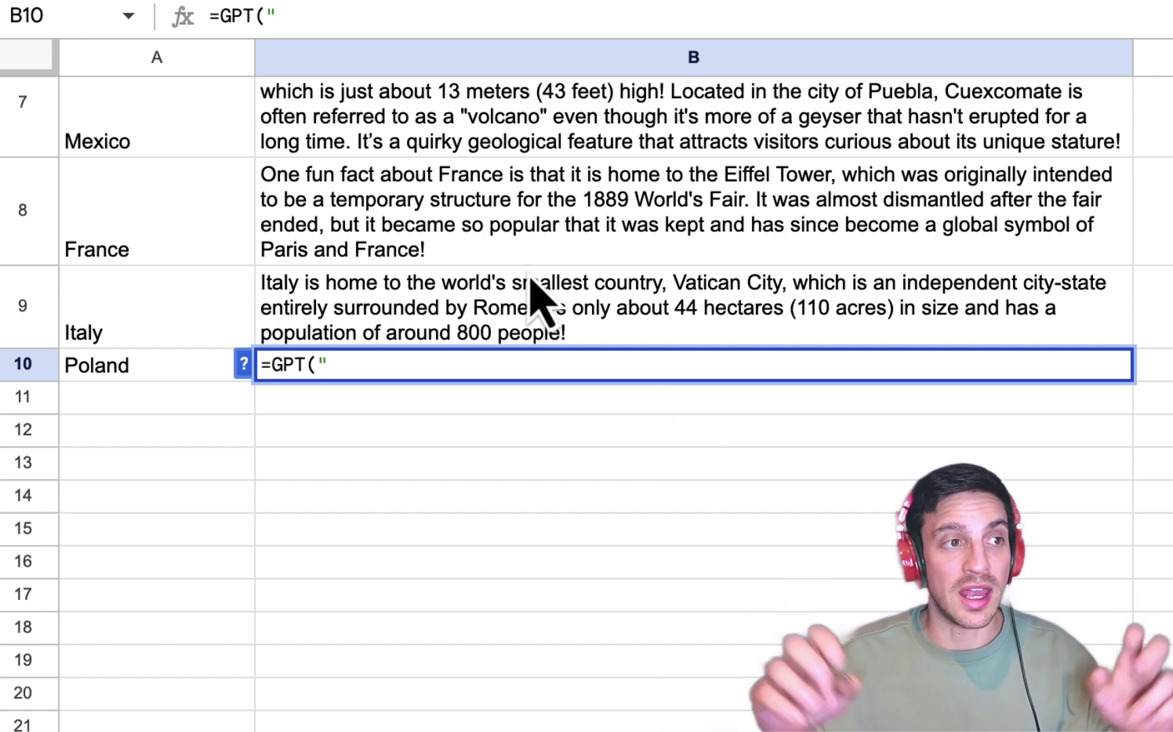
type("What is hte")
key("BackSpace")
key("BackSpace")
key("BackSpace")
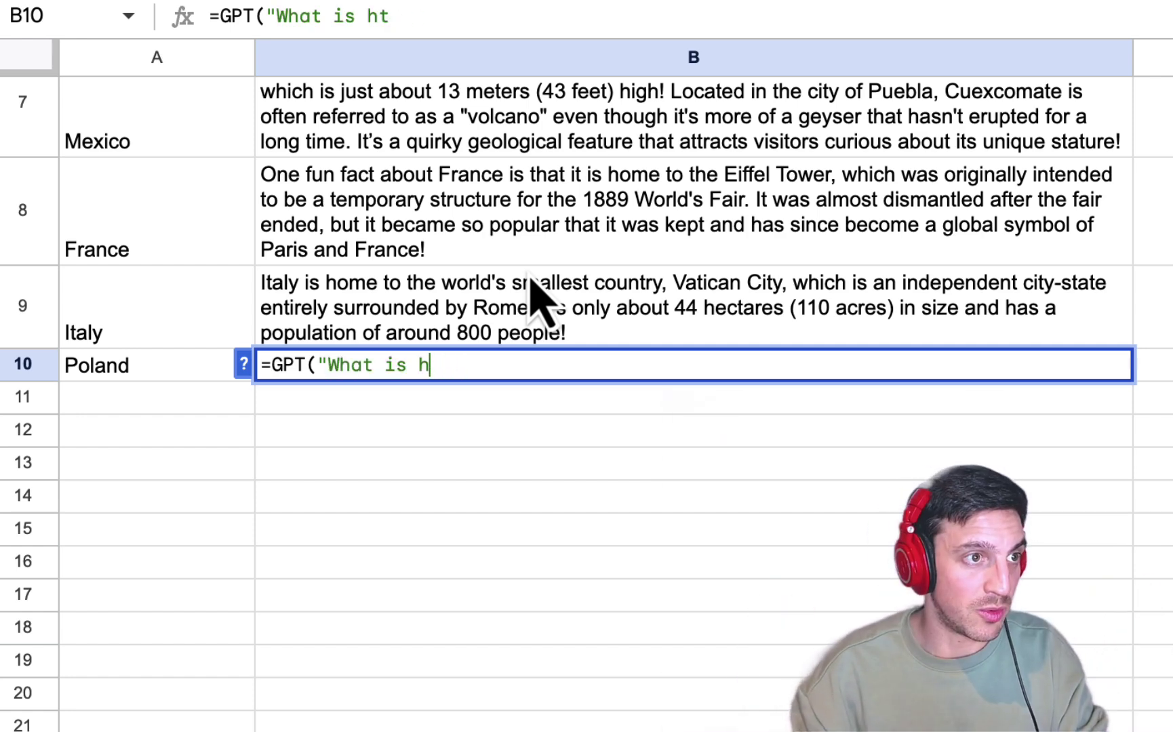
type("the national sport of")
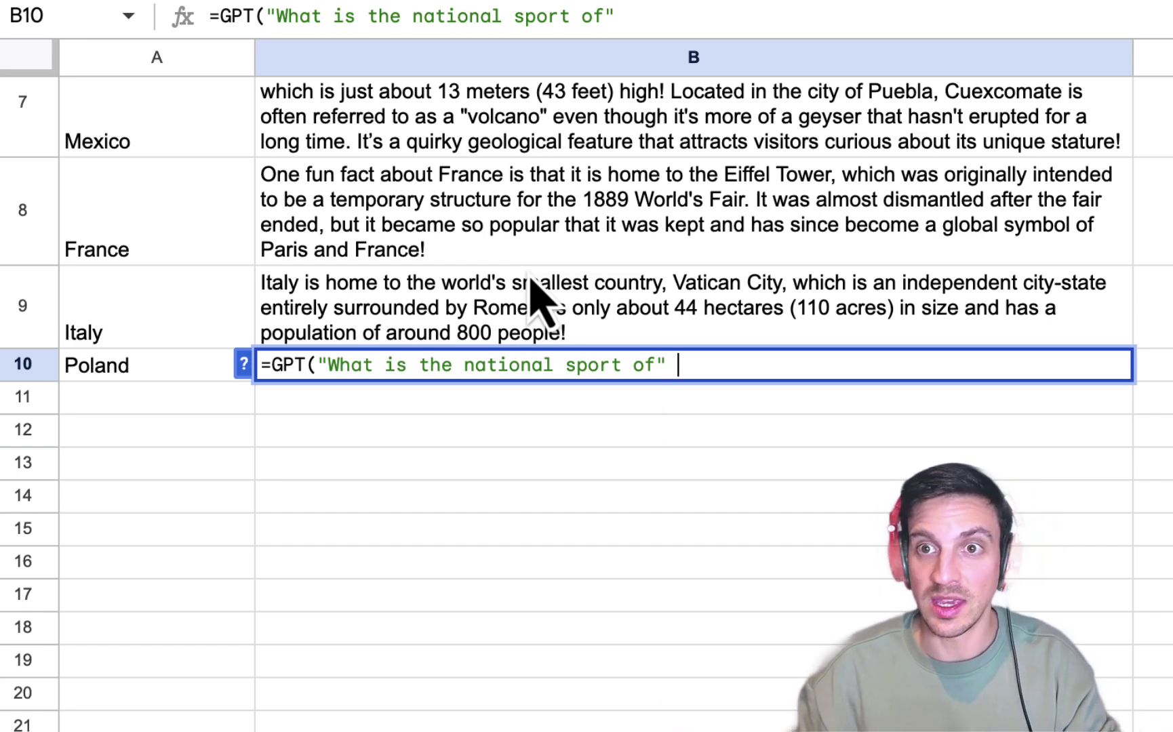
type("&")
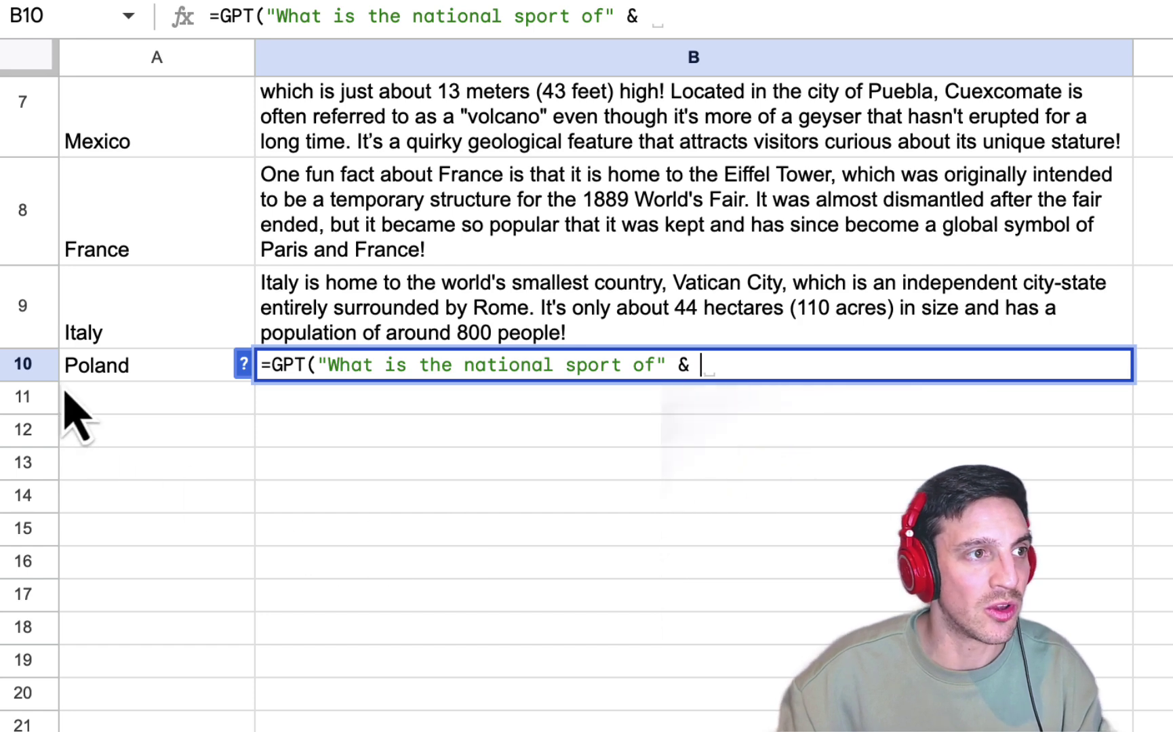
left_click(85, 371)
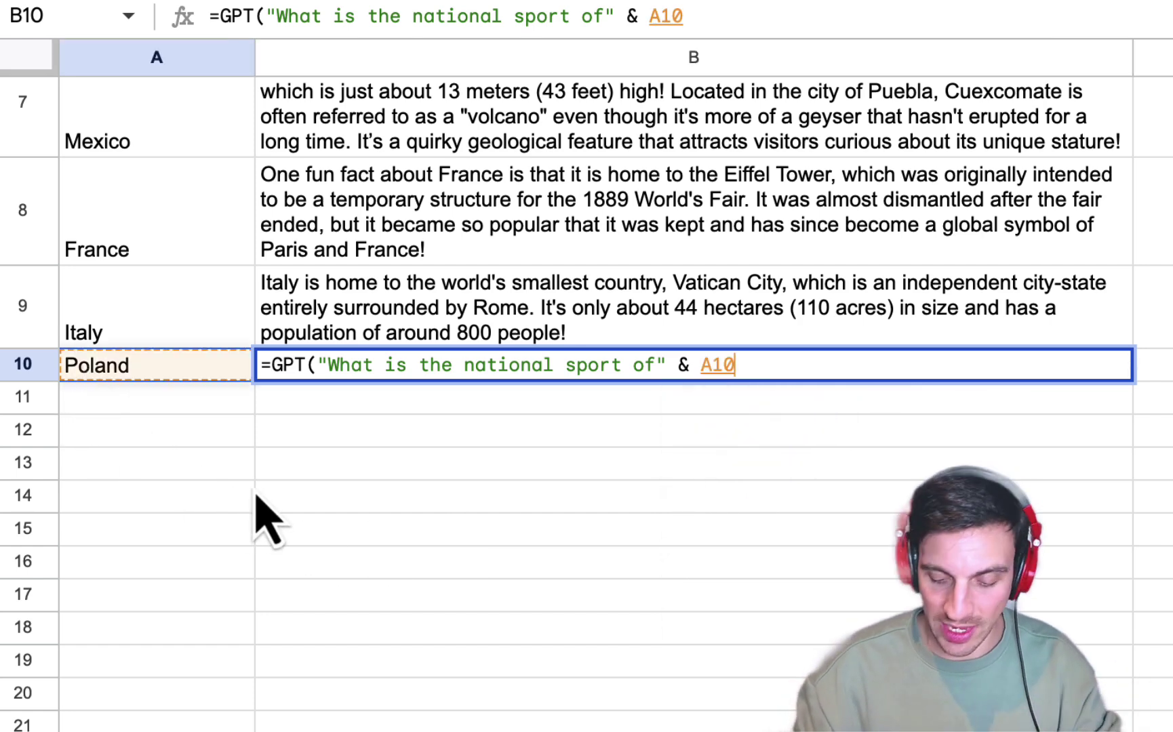
type(")")
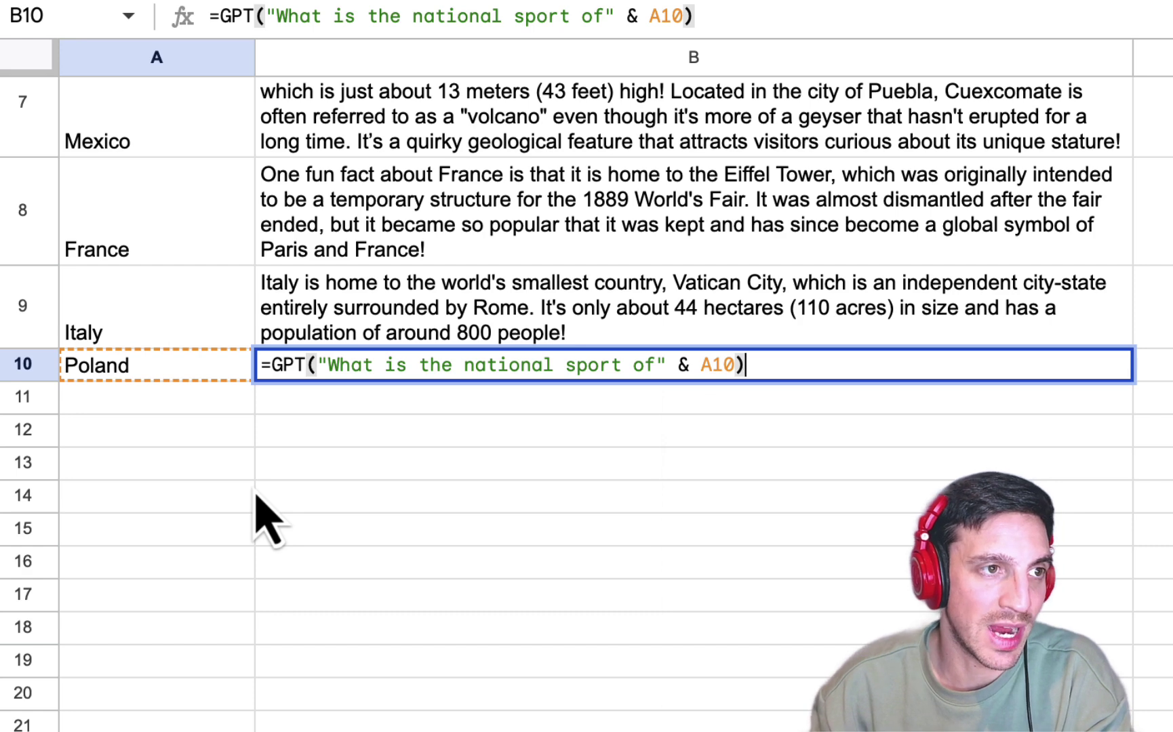
key("Return")
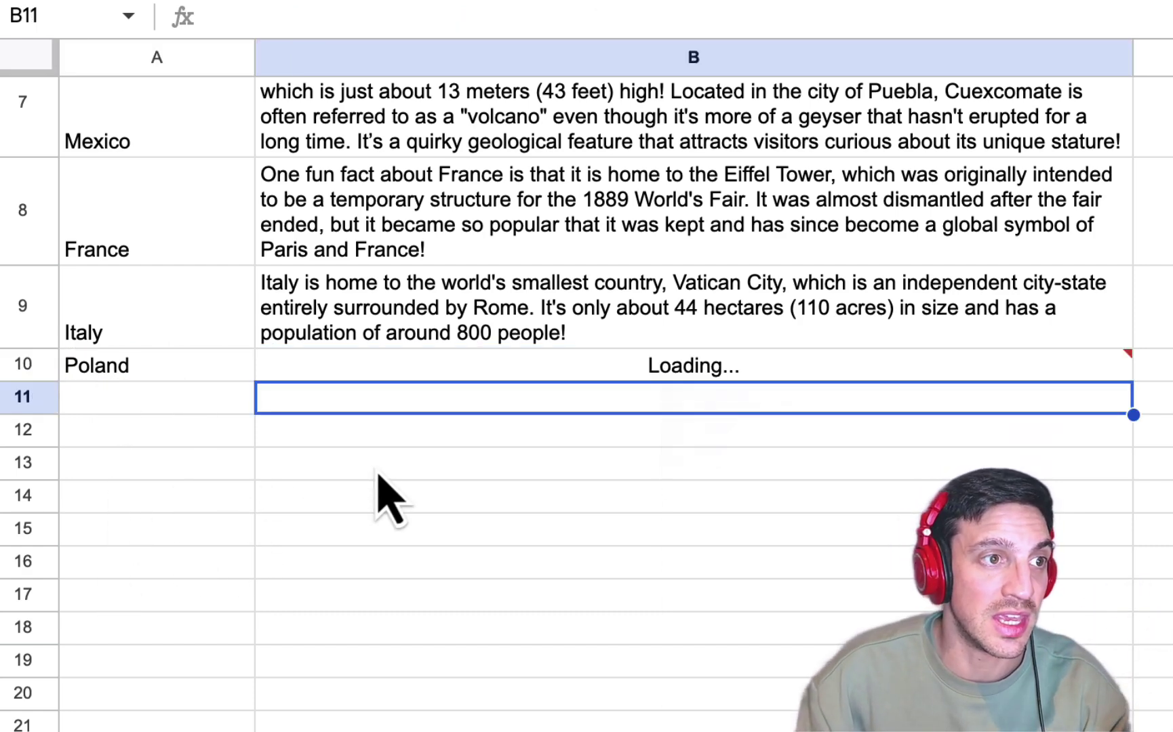
Check B10's answer that Poland's national sport is soccer and view its formula
left_click(438, 404)
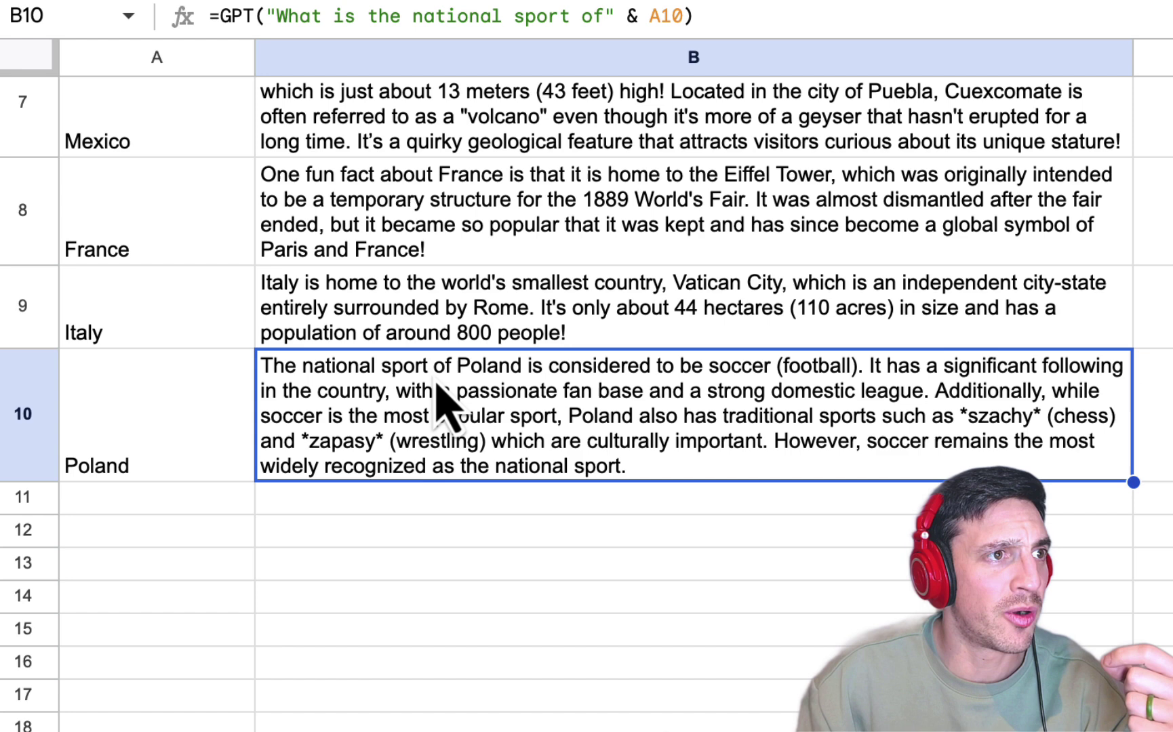
left_click(314, 637)
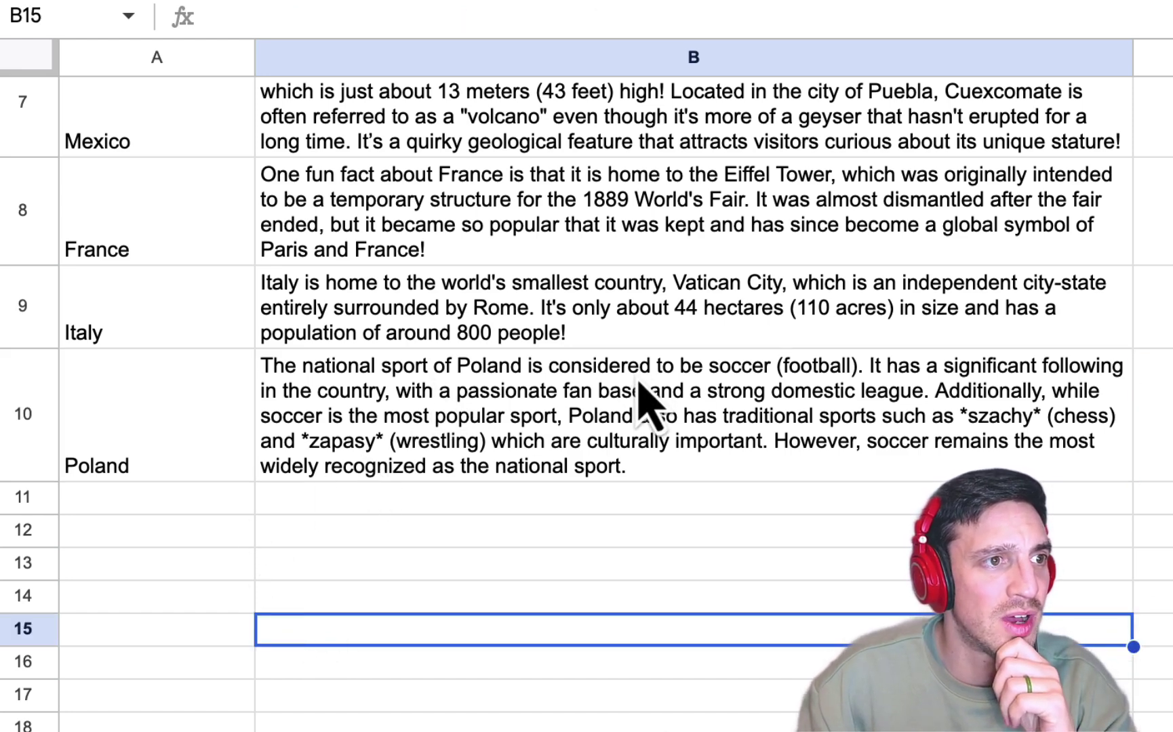
left_click(514, 441)
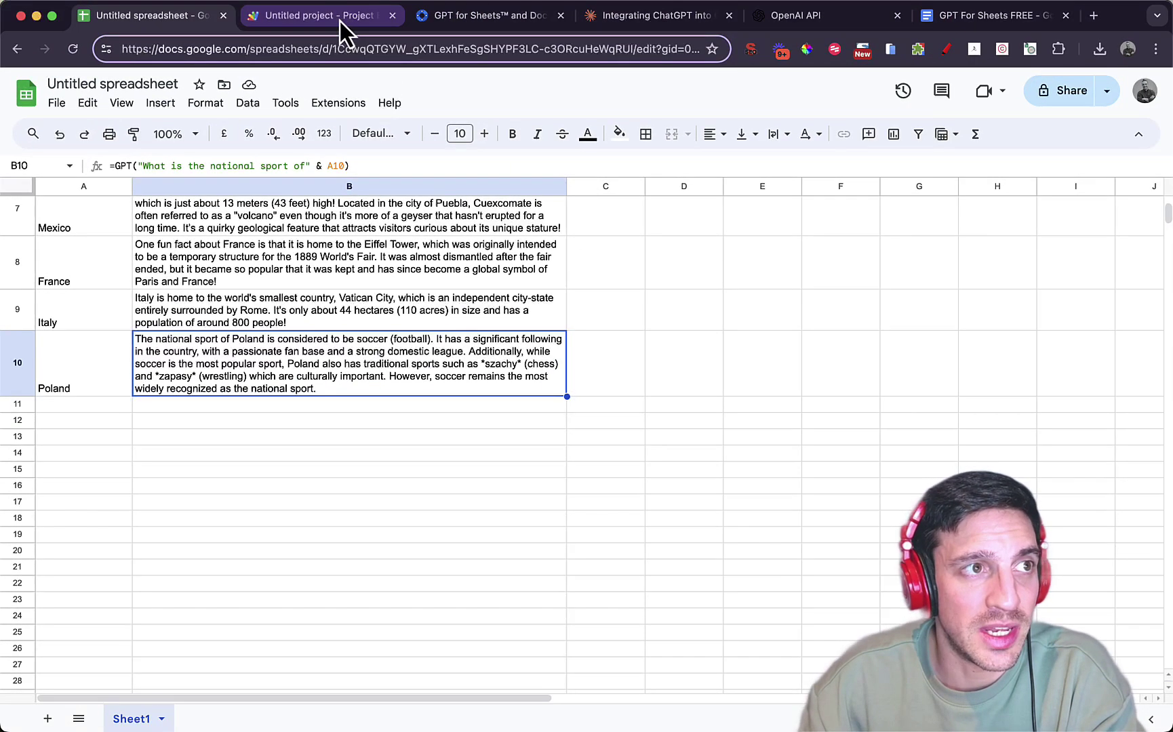
Scroll through the GPT script in the GPT For Sheets FREE doc, then go to Claude
left_click(990, 15)
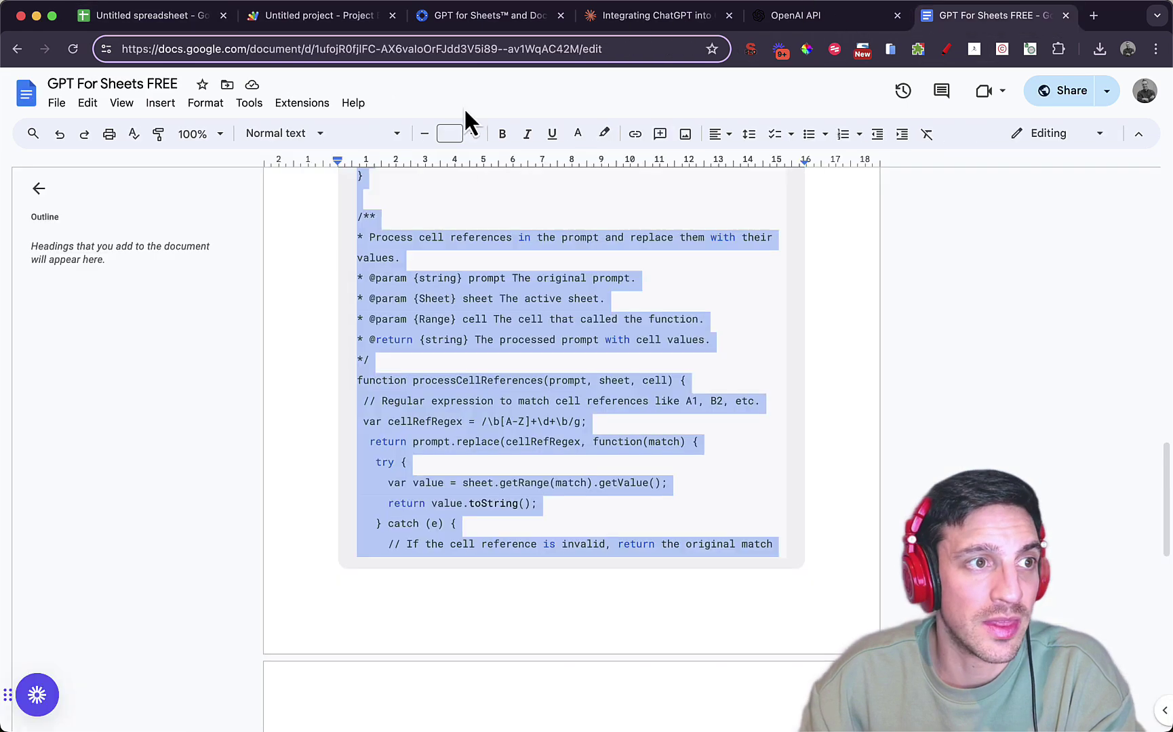
scroll(520, 372, "up", 3)
left_click(532, 368)
scroll(533, 367, "down", 15)
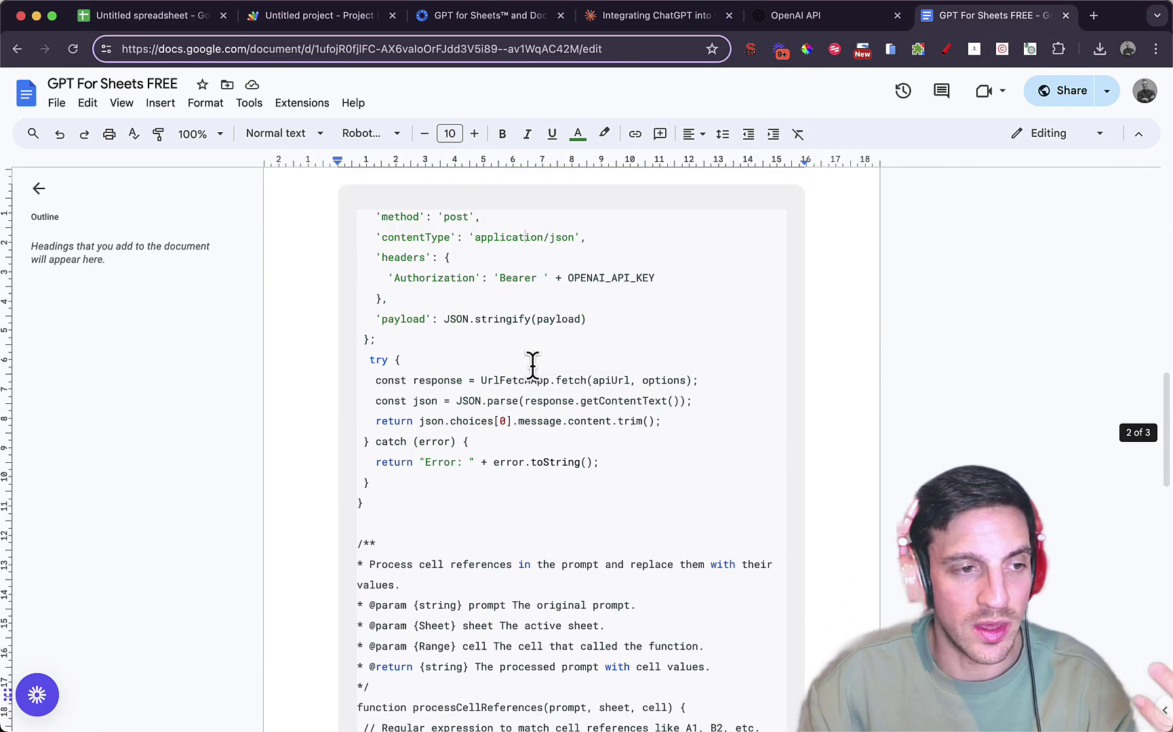
scroll(534, 364, "up", 20)
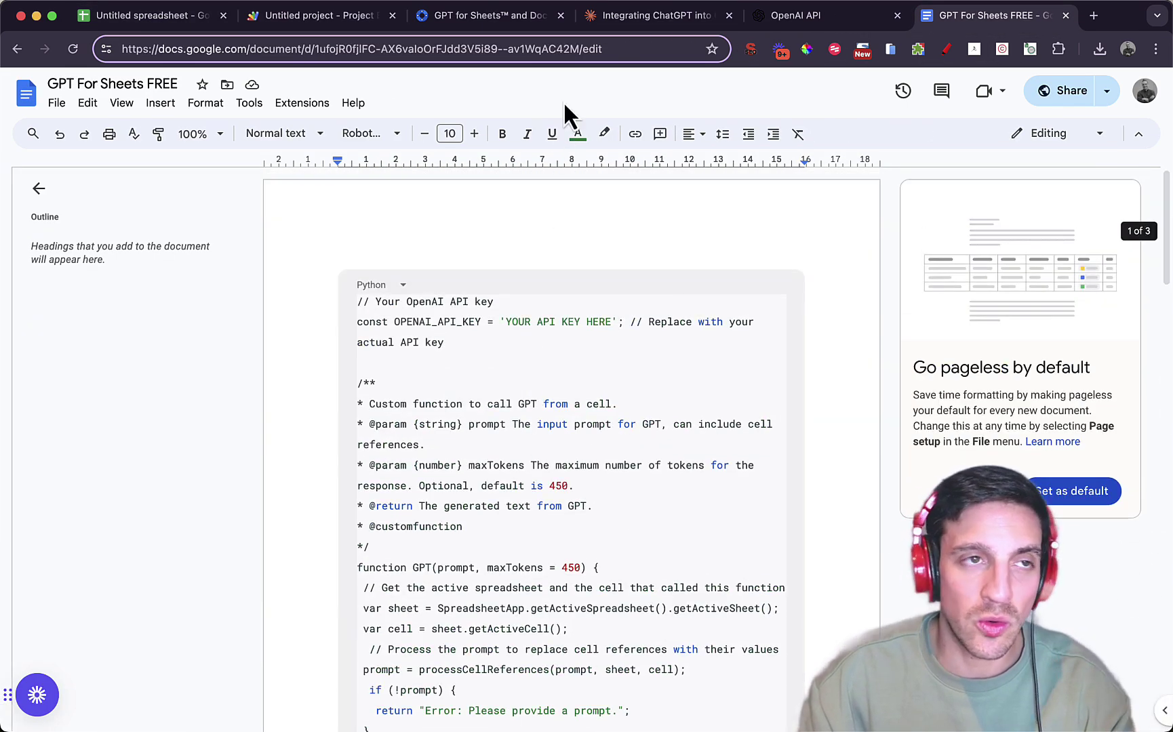
left_click(610, 23)
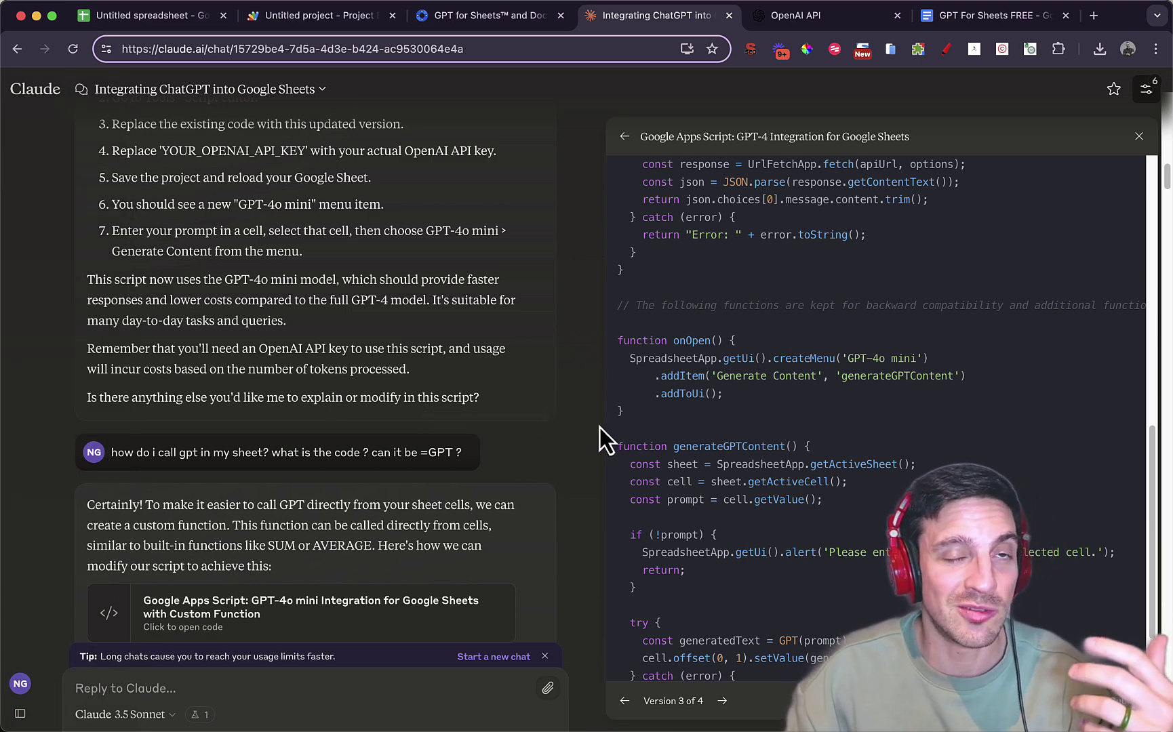
Scroll Claude's GPT-4o mini Apps Script code, then return to the GPT For Sheets FREE doc
scroll(784, 361, "up", 4)
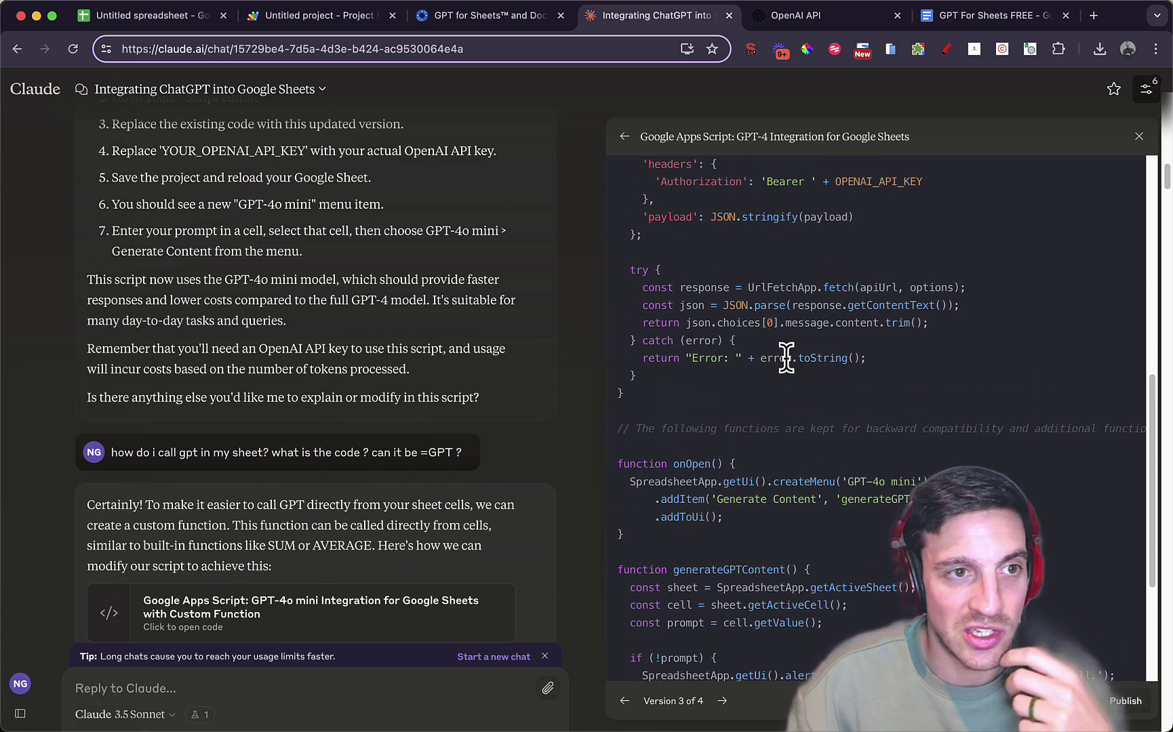
scroll(786, 363, "down", 2)
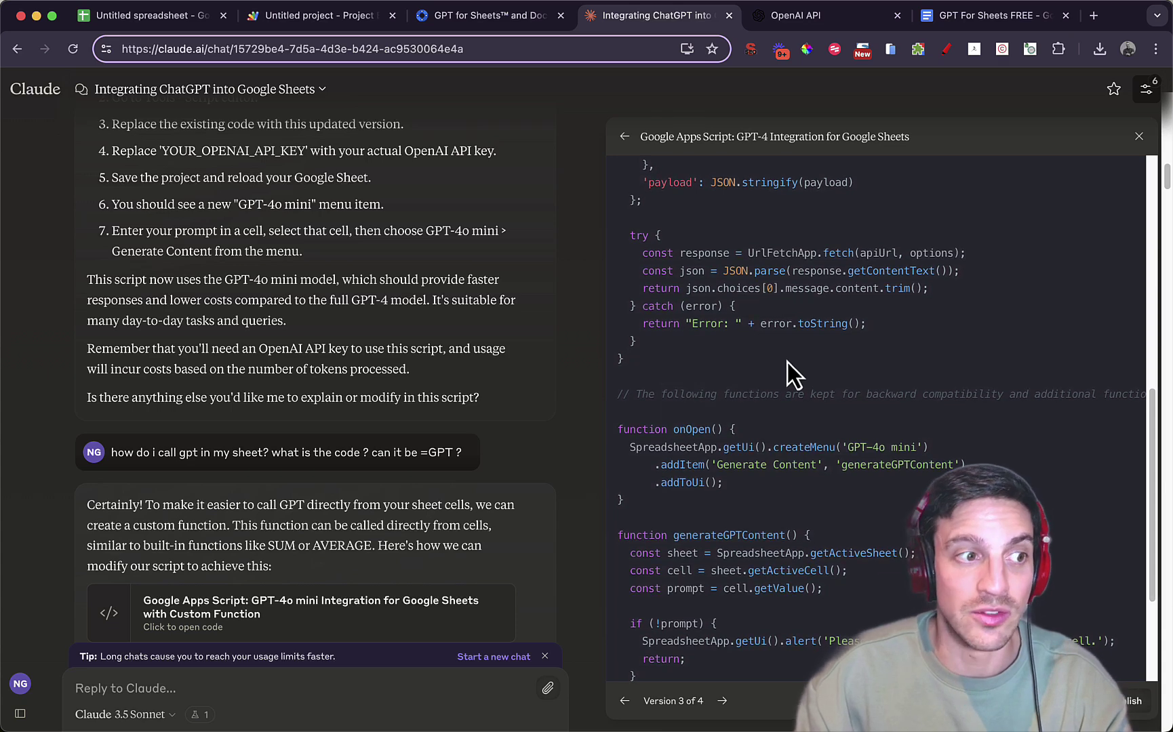
scroll(787, 362, "down", 5)
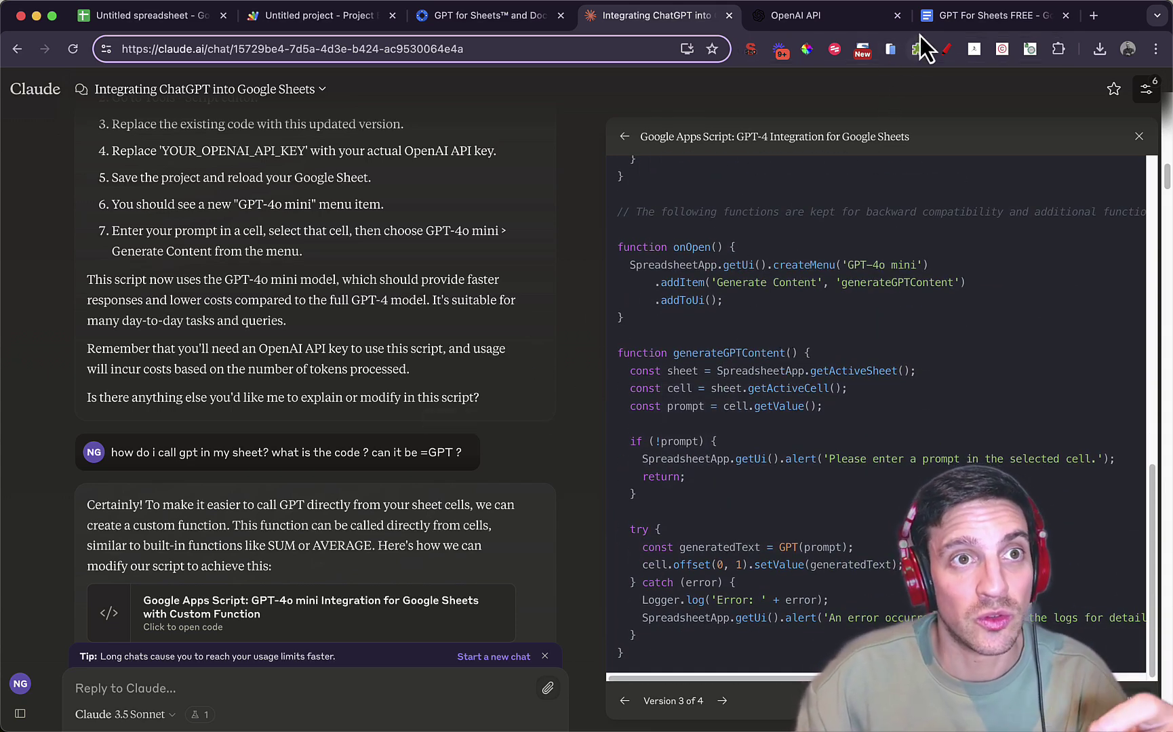
left_click(931, 20)
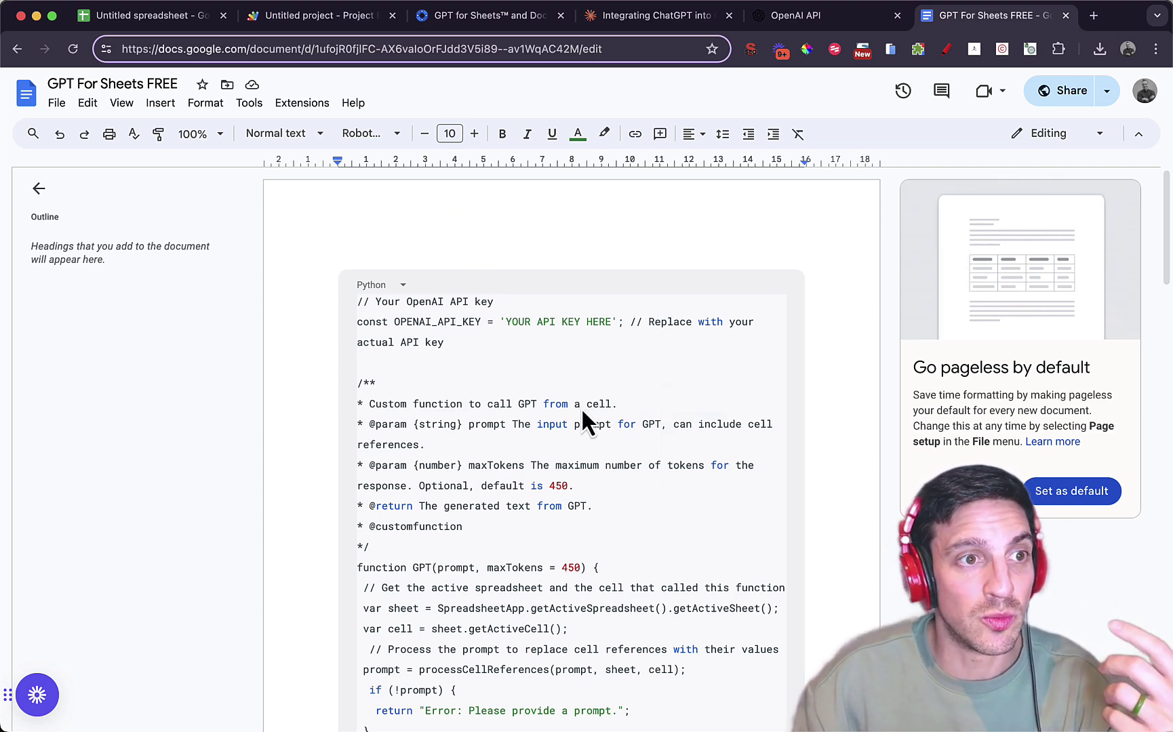
left_click(421, 589)
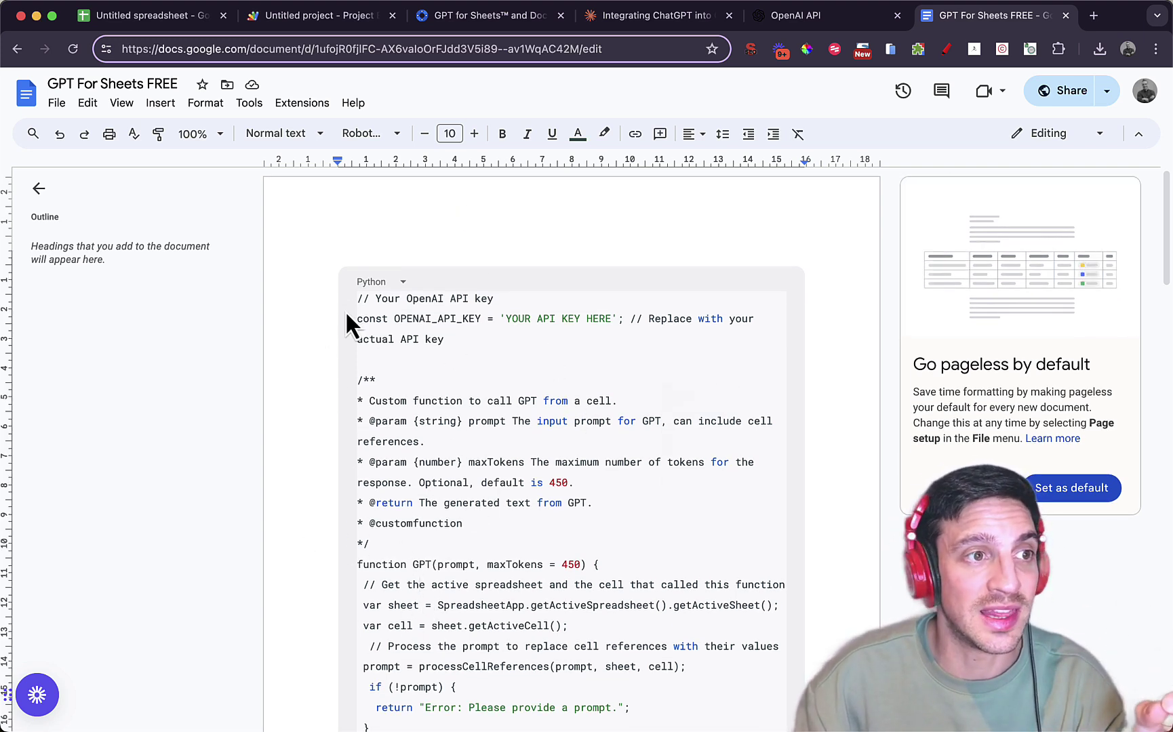
left_click_drag(345, 310, 529, 533)
left_click(527, 530)
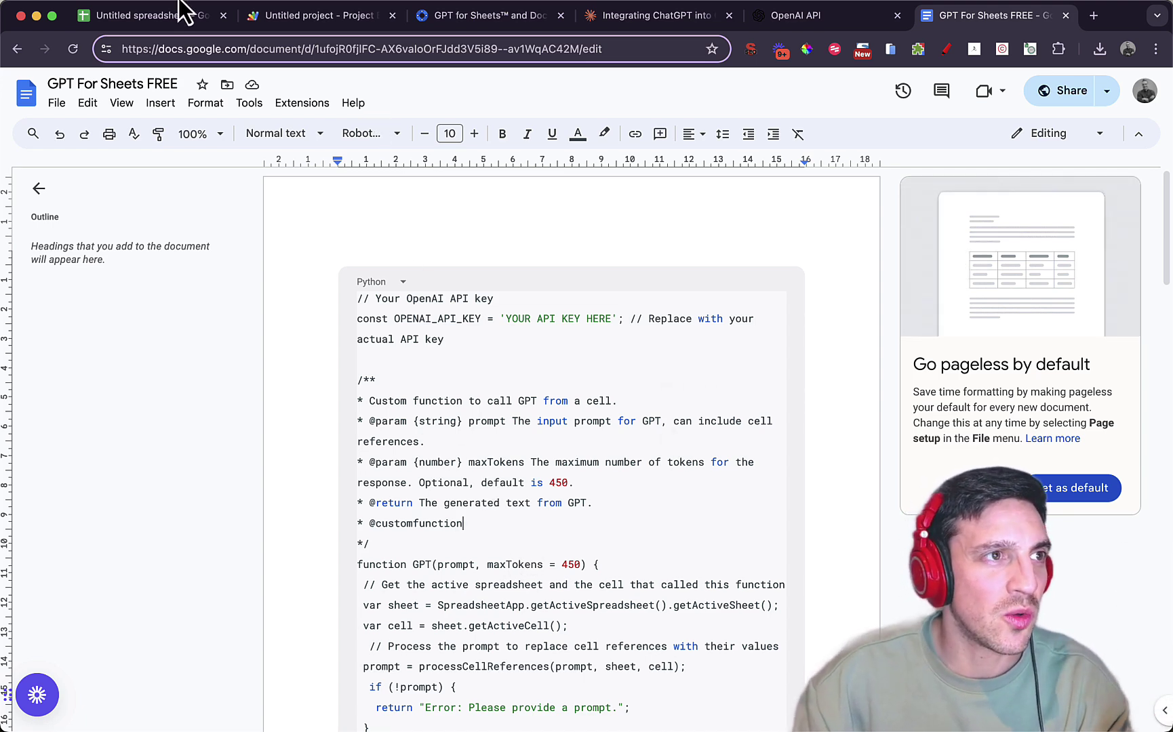
Create a new blank spreadsheet via sheets.new
left_click(1092, 16)
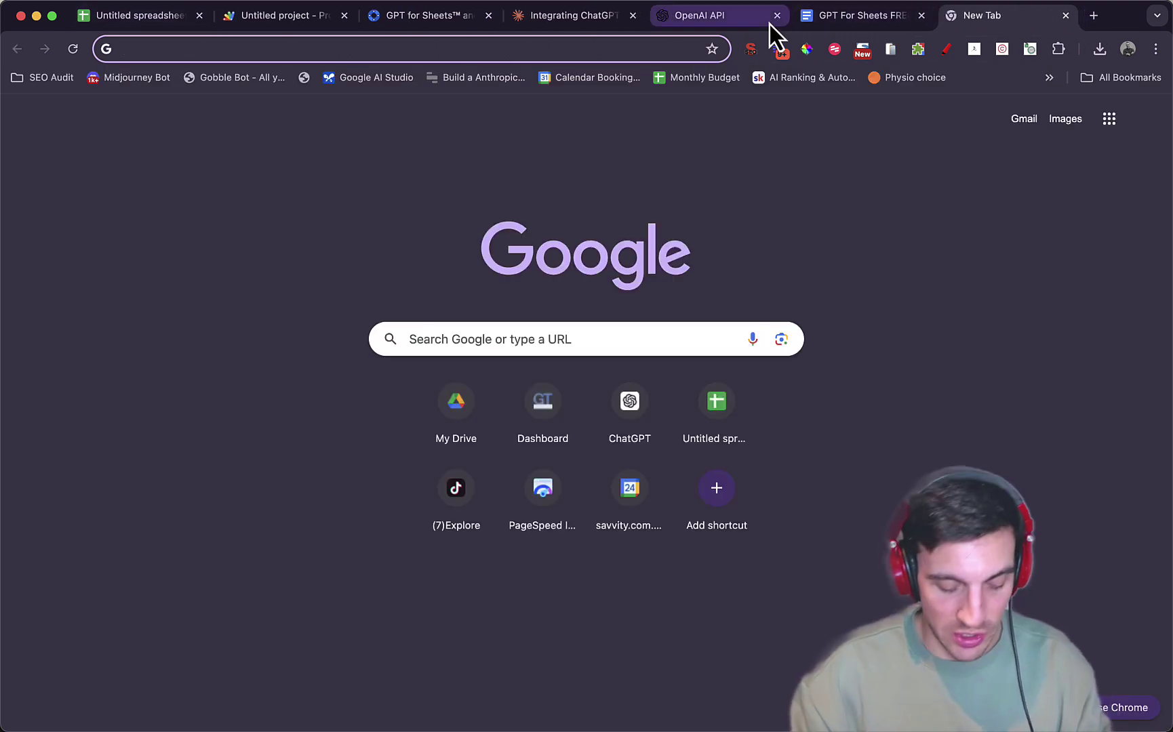
type("shee\\")
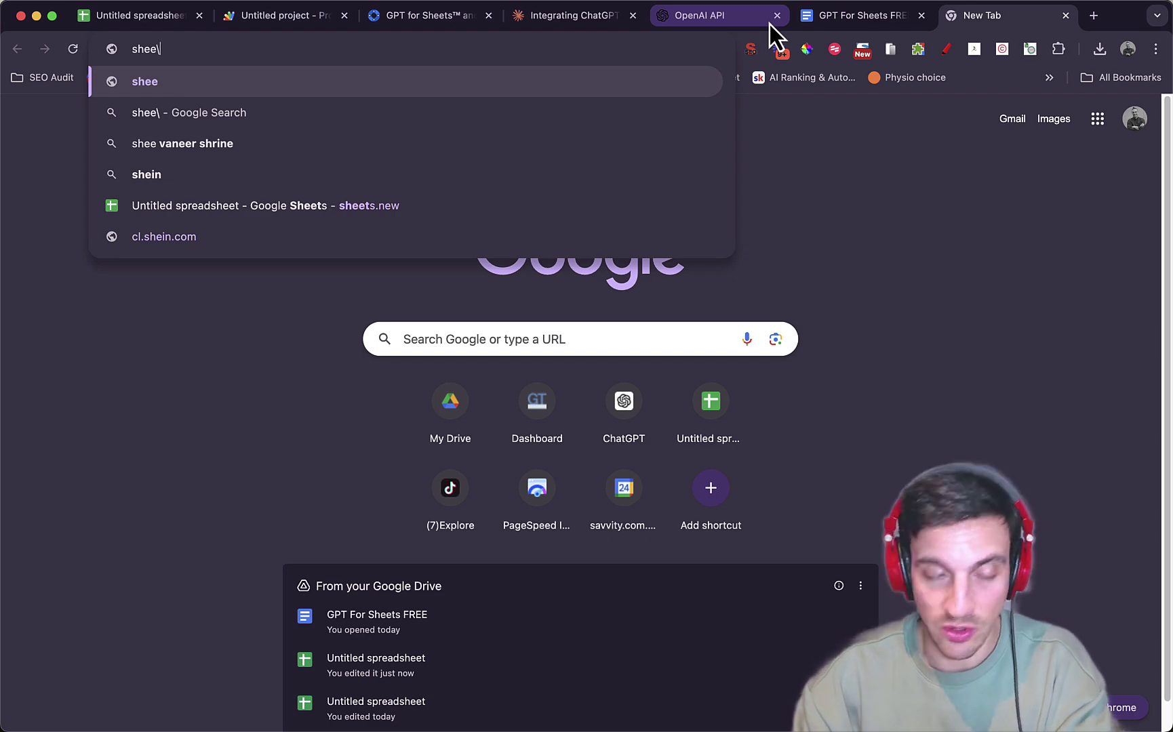
key("BackSpace")
left_click(341, 113)
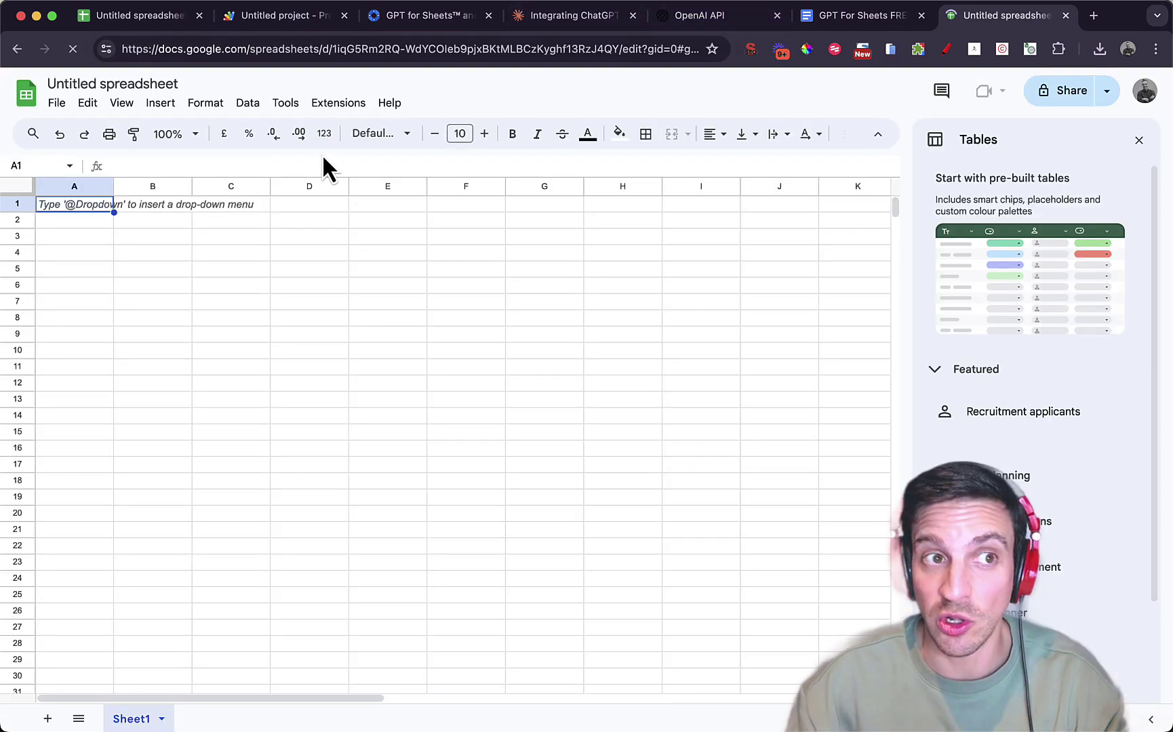
Copy Chile through Poland into A2:A9 of the new sheet and open Extensions > Apps Script
left_click(136, 23)
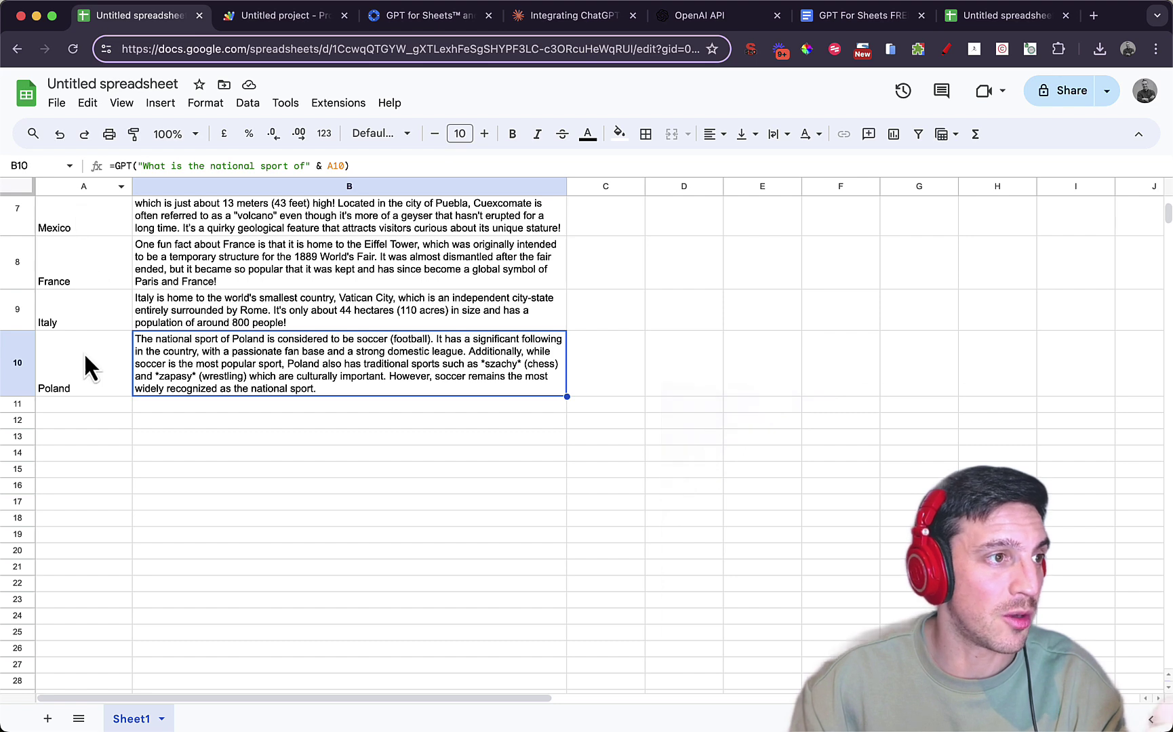
left_click_drag(85, 354, 75, 247)
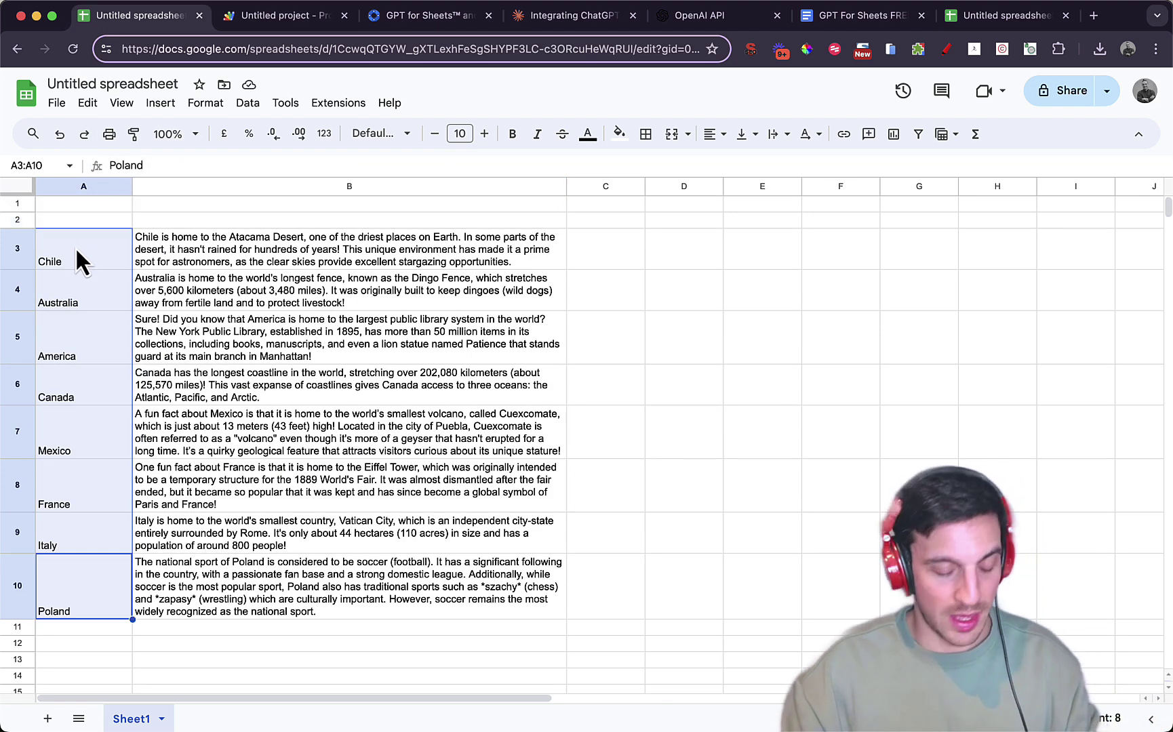
key("ctrl+c")
left_click(1003, 15)
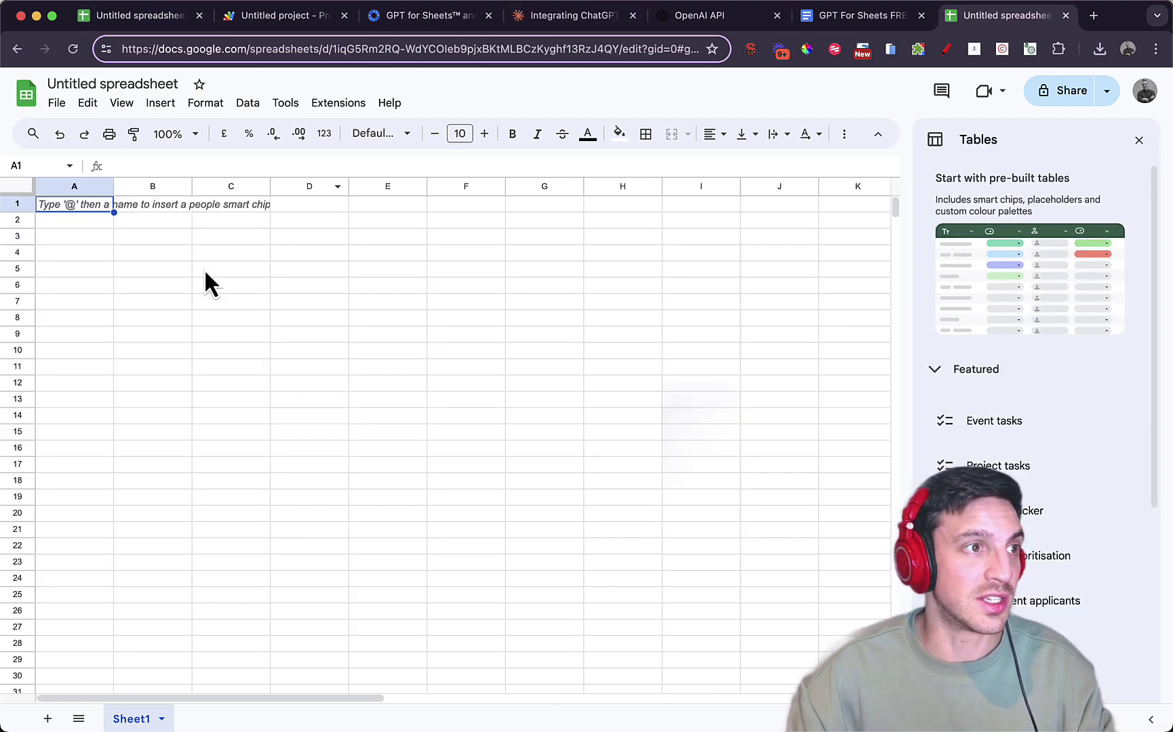
left_click(73, 285)
left_click(67, 225)
key("ctrl+v")
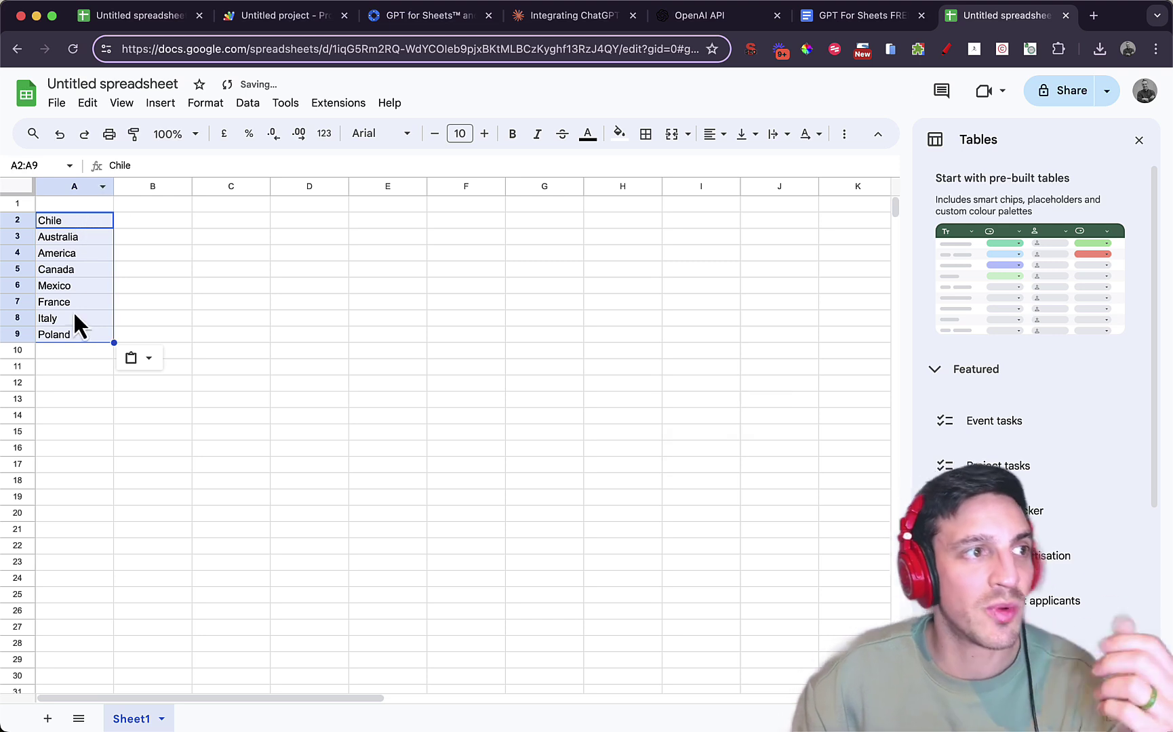
left_click(337, 103)
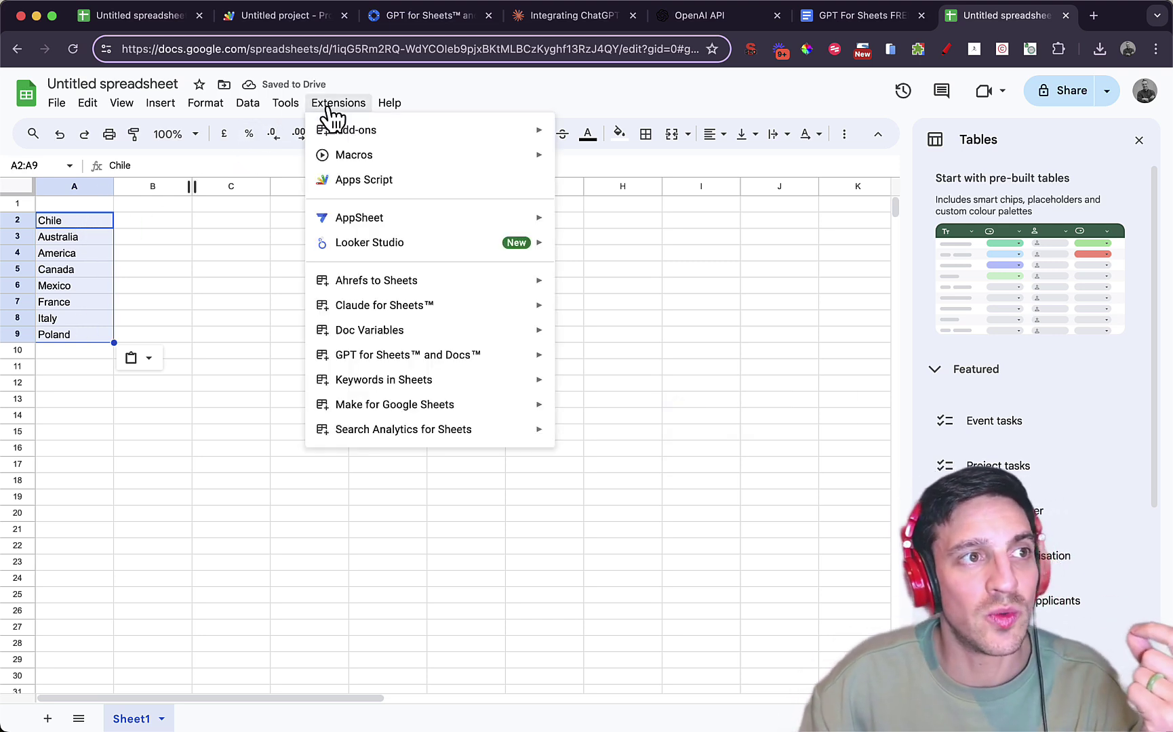
left_click(455, 186)
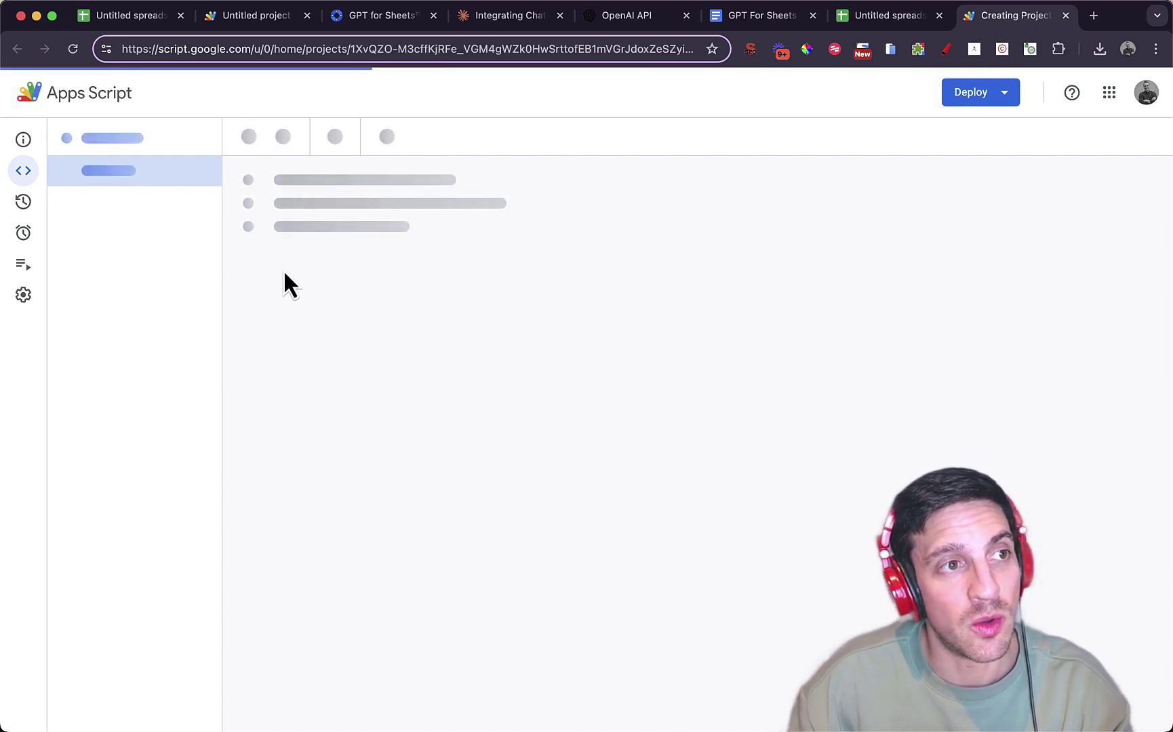
Delete the default myFunction code from Code.gs and return to the GPT For Sheets FREE doc
left_click_drag(311, 251, 240, 162)
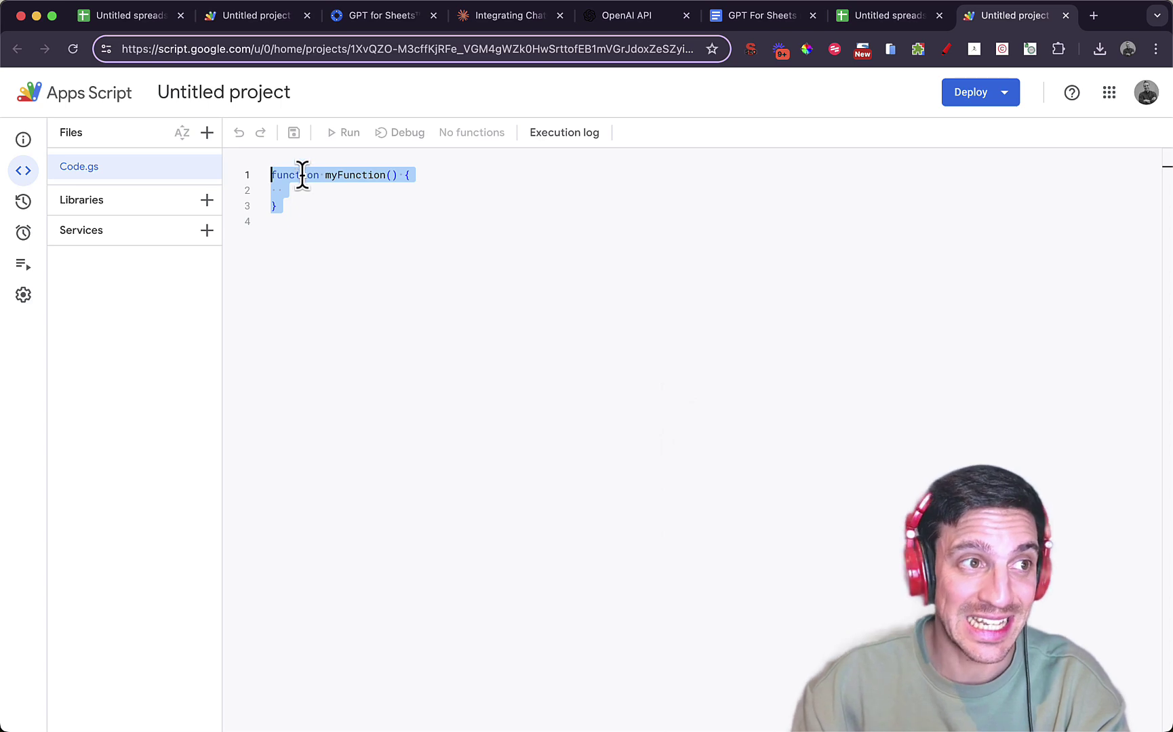
key("BackSpace")
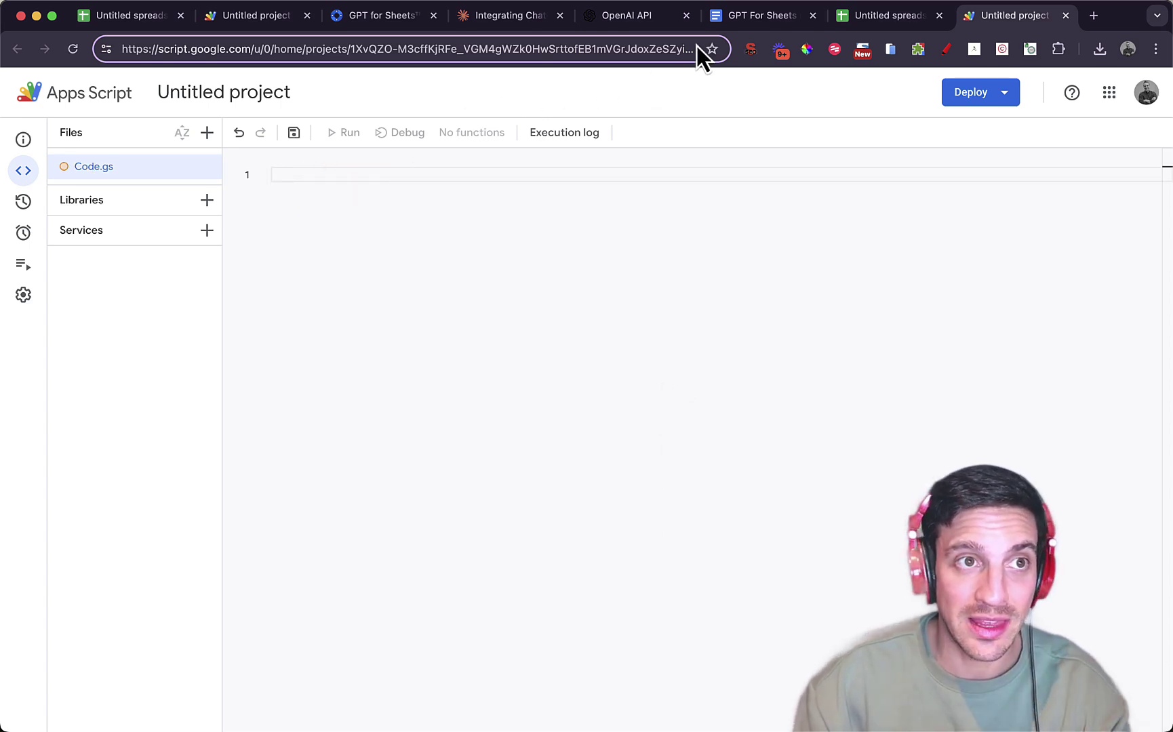
left_click(745, 15)
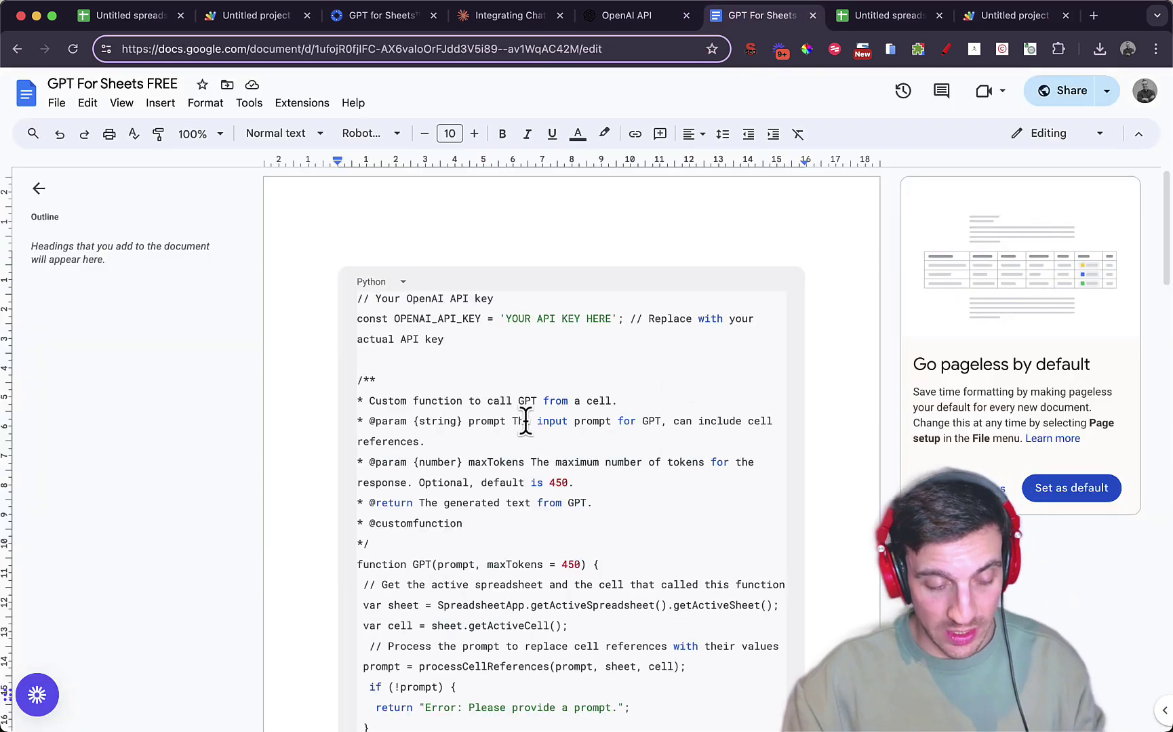
Select all the GPT script code in the doc and return to the Untitled Apps Script project
key("super+a")
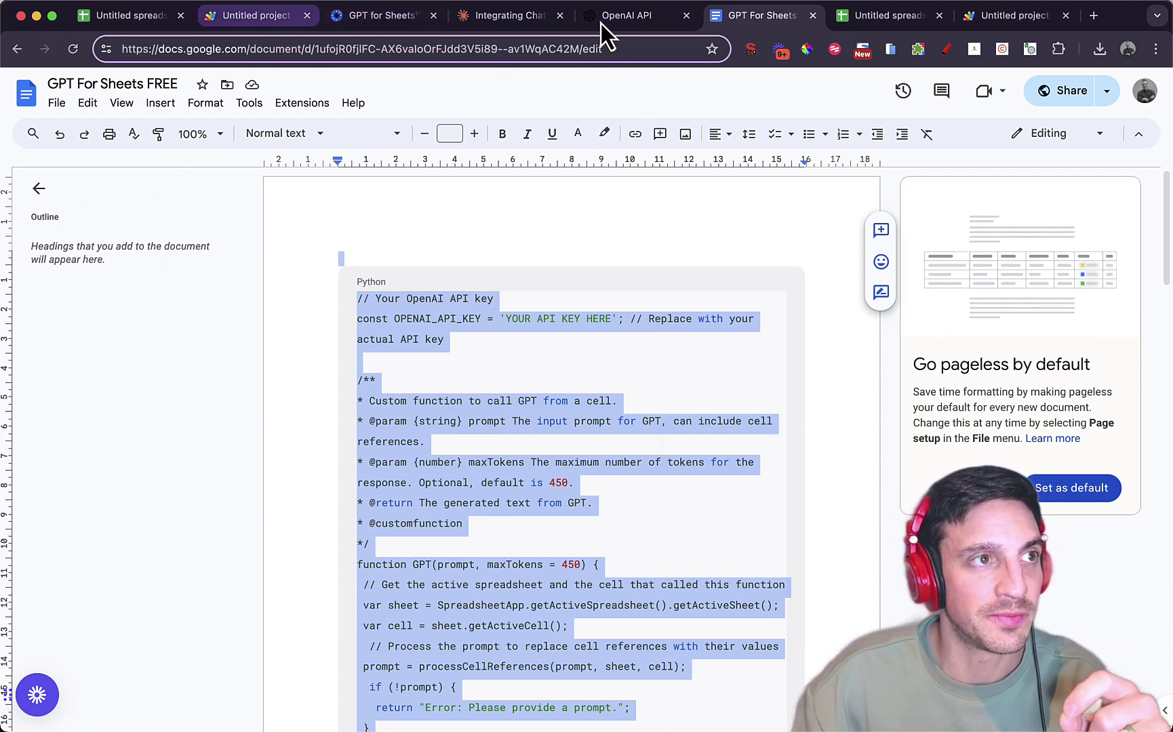
left_click(1015, 15)
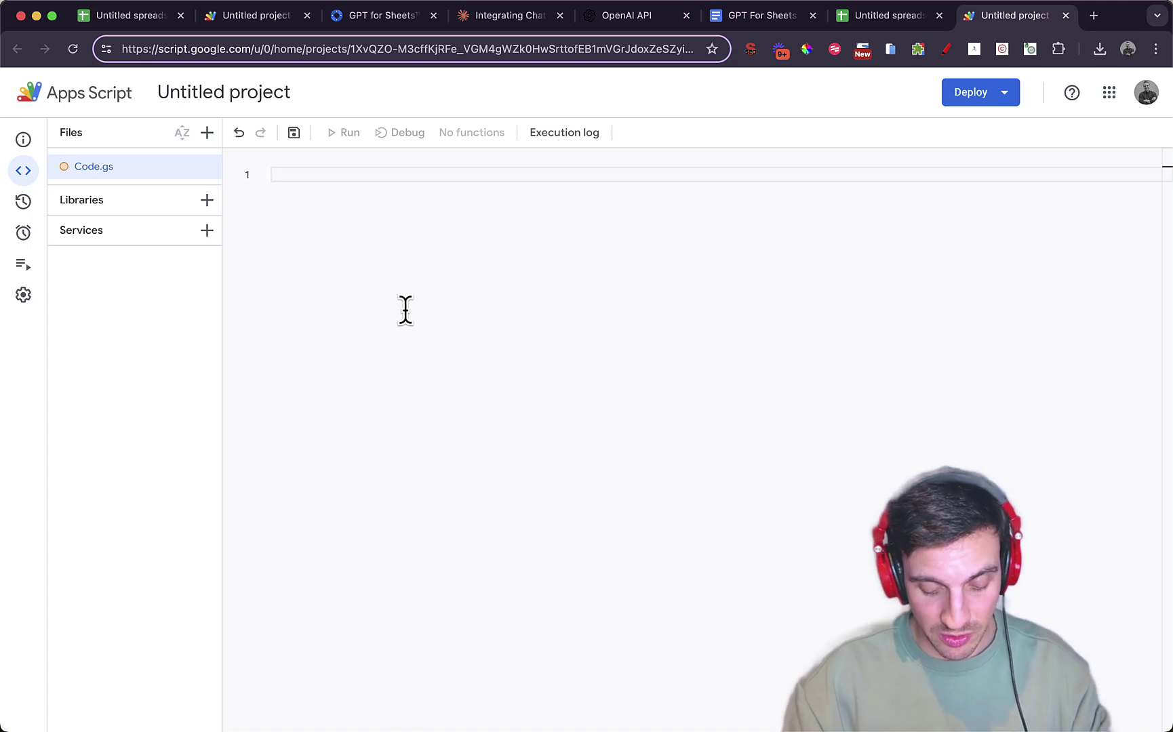
Paste the GPT script into Code.gs, select the YOUR API KEY HERE placeholder, then go to OpenAI API keys
key("super+v")
scroll(413, 339, "up", 15)
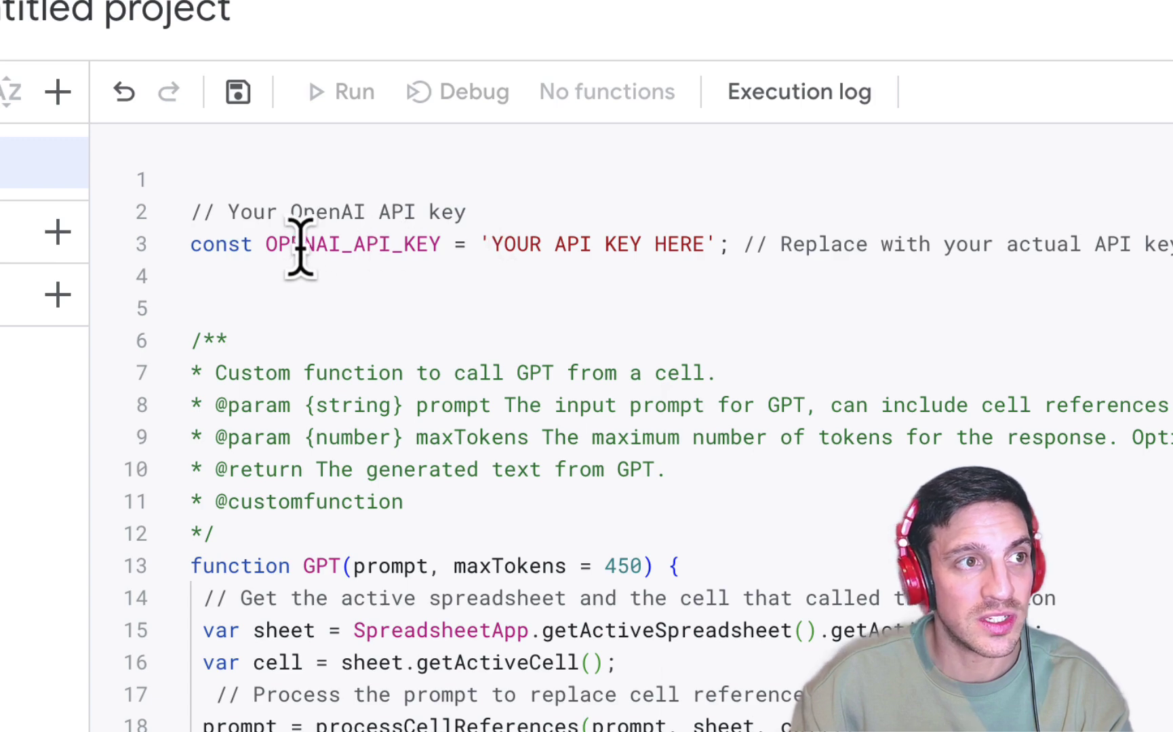
left_click_drag(264, 244, 463, 245)
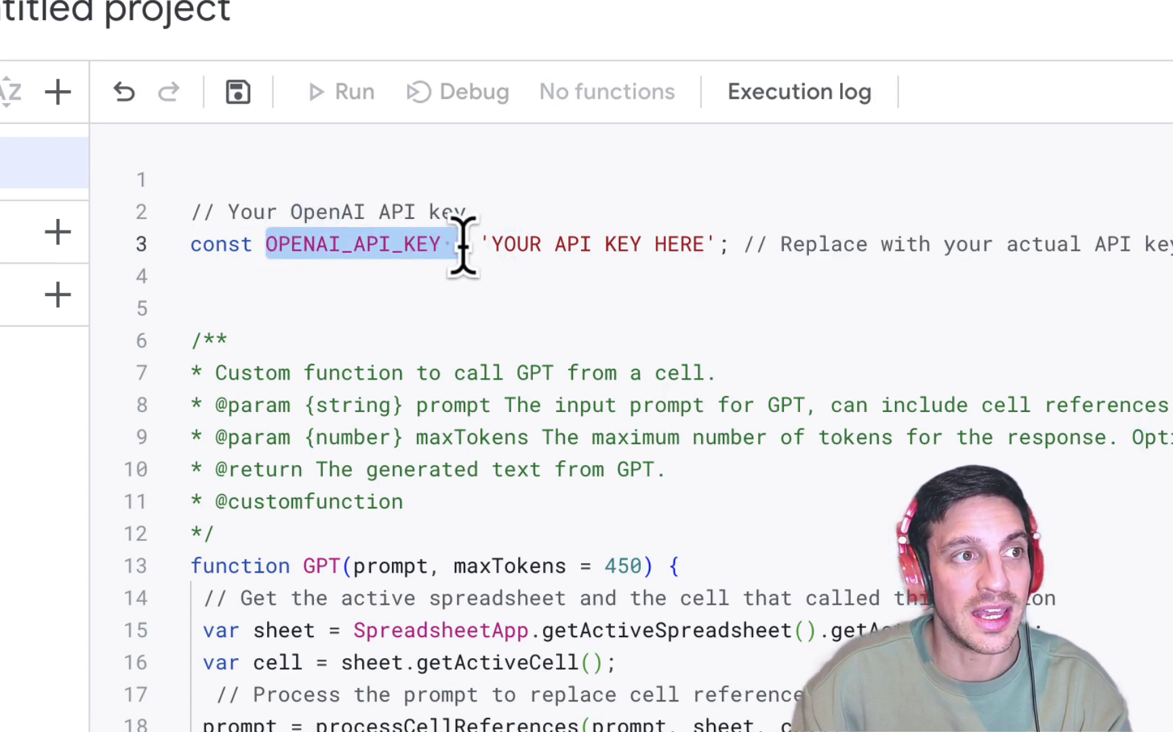
left_click(493, 242)
double_click(514, 242)
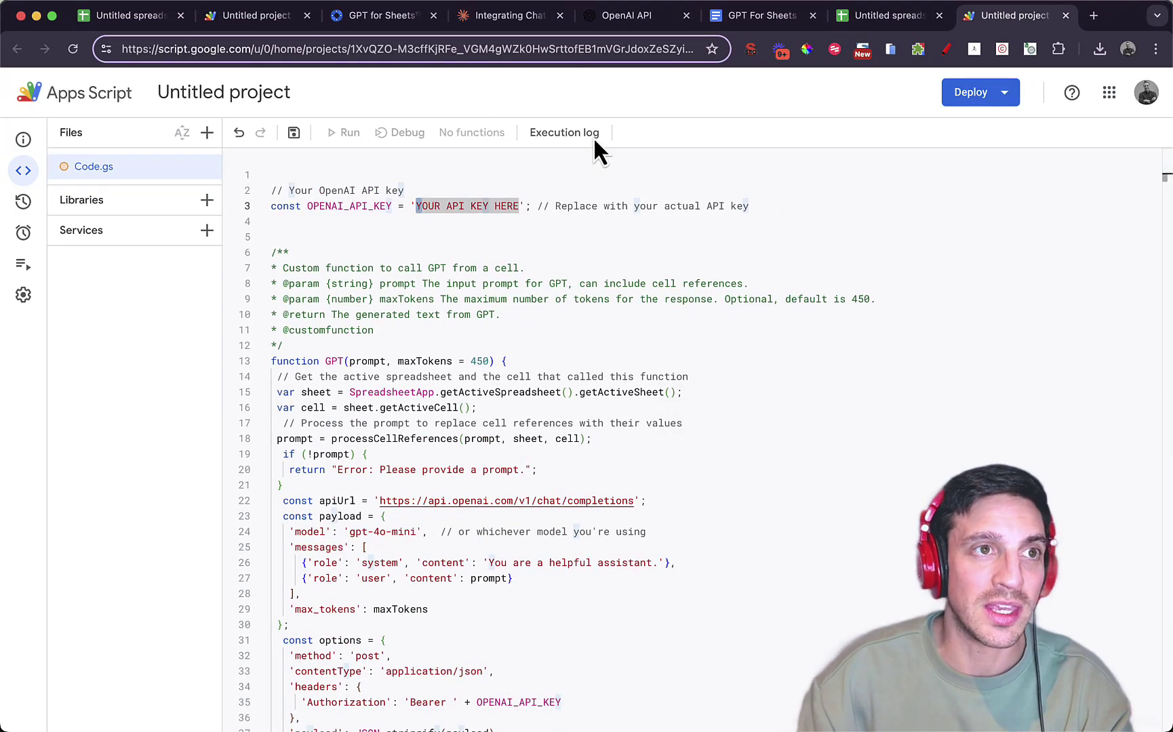
key("super+5")
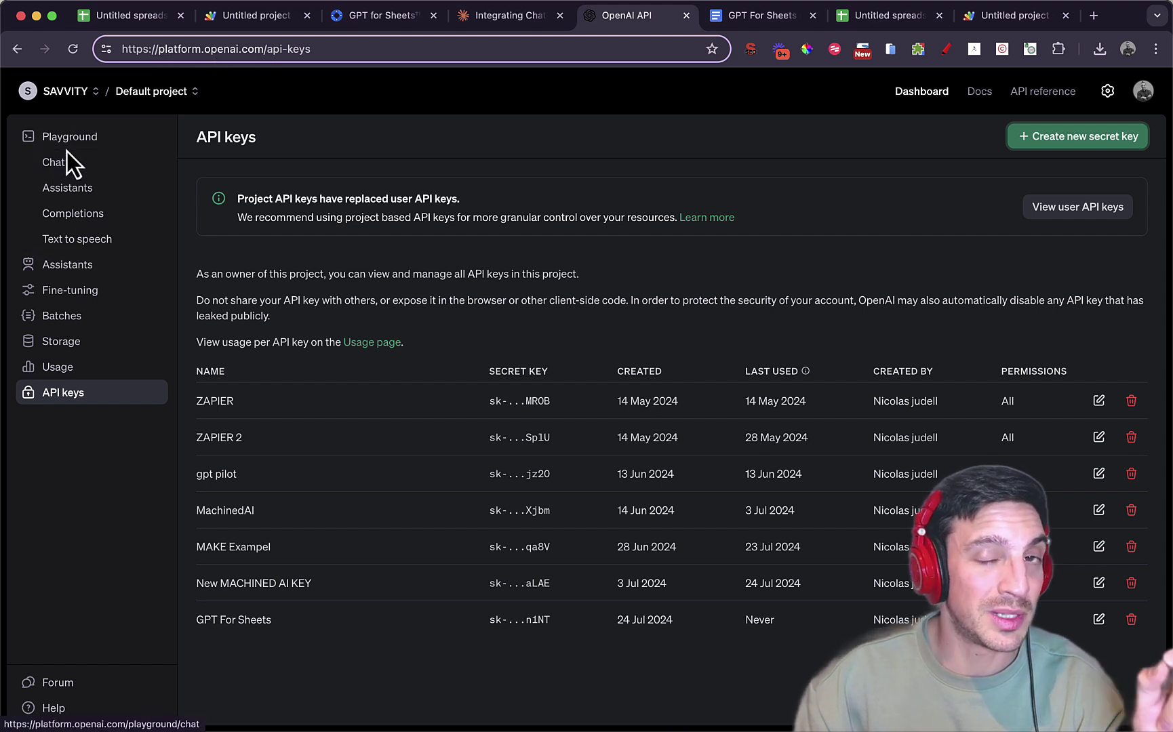
Create a new OpenAI secret key named GPT FOR SHEETS V2
left_click(103, 138)
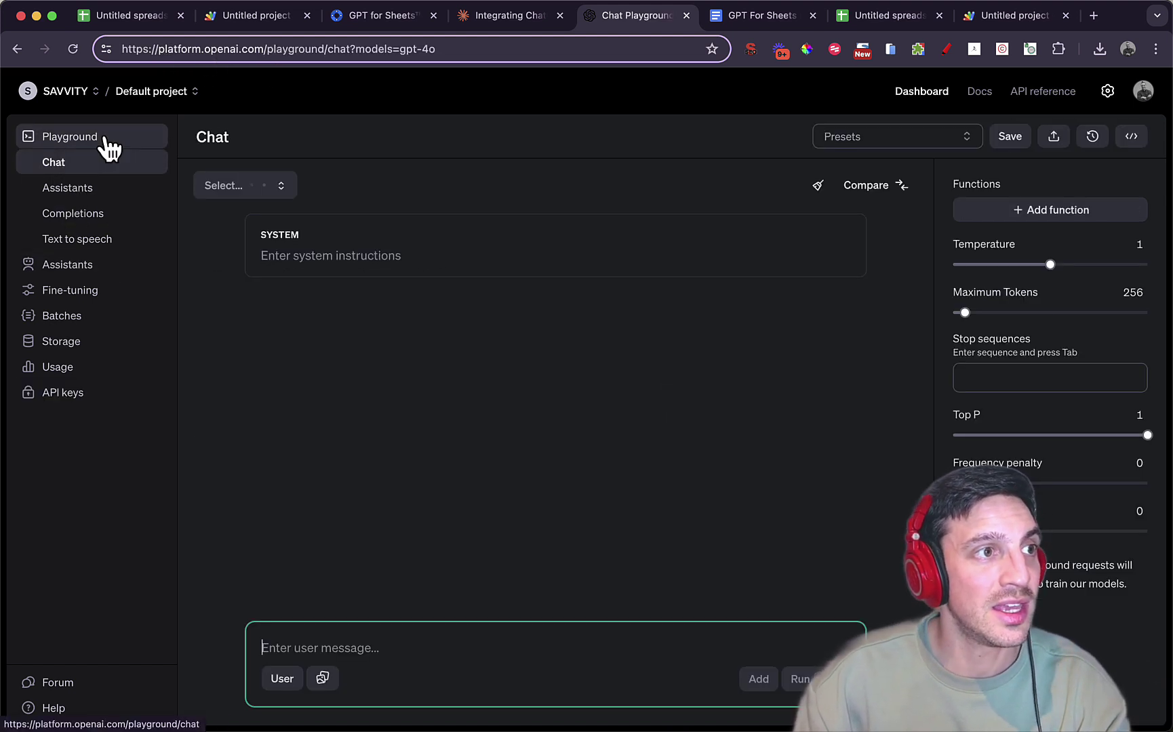
left_click(82, 397)
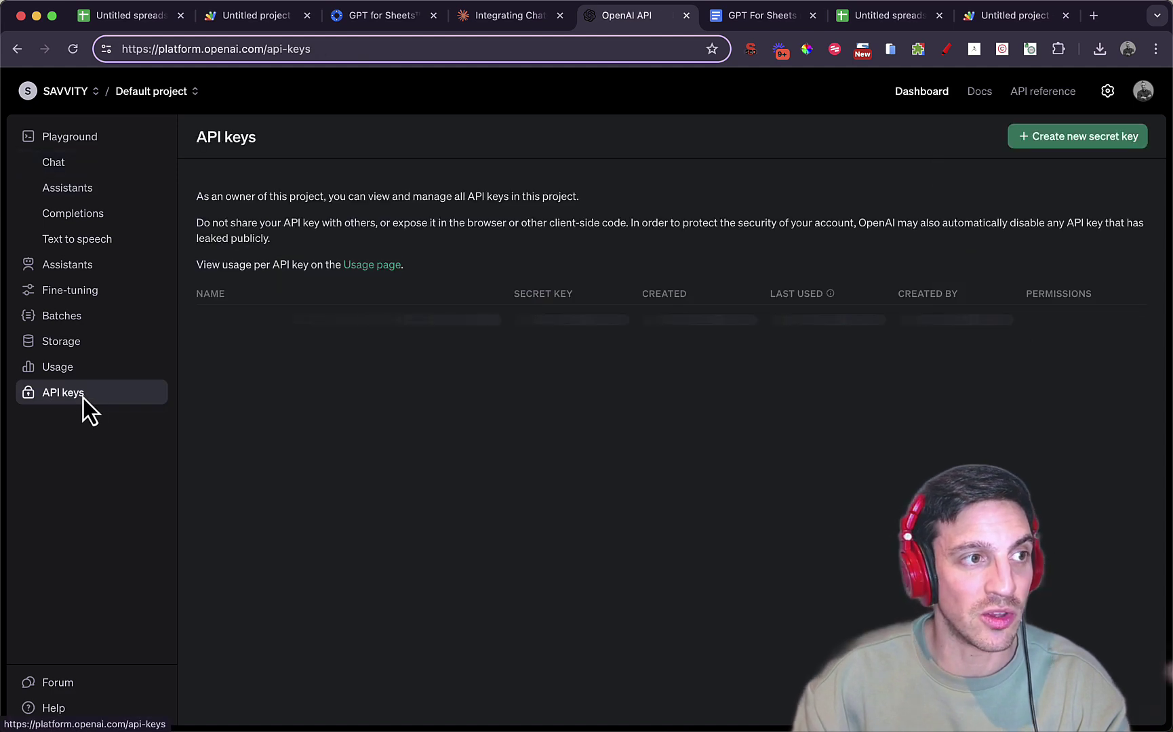
left_click(1055, 136)
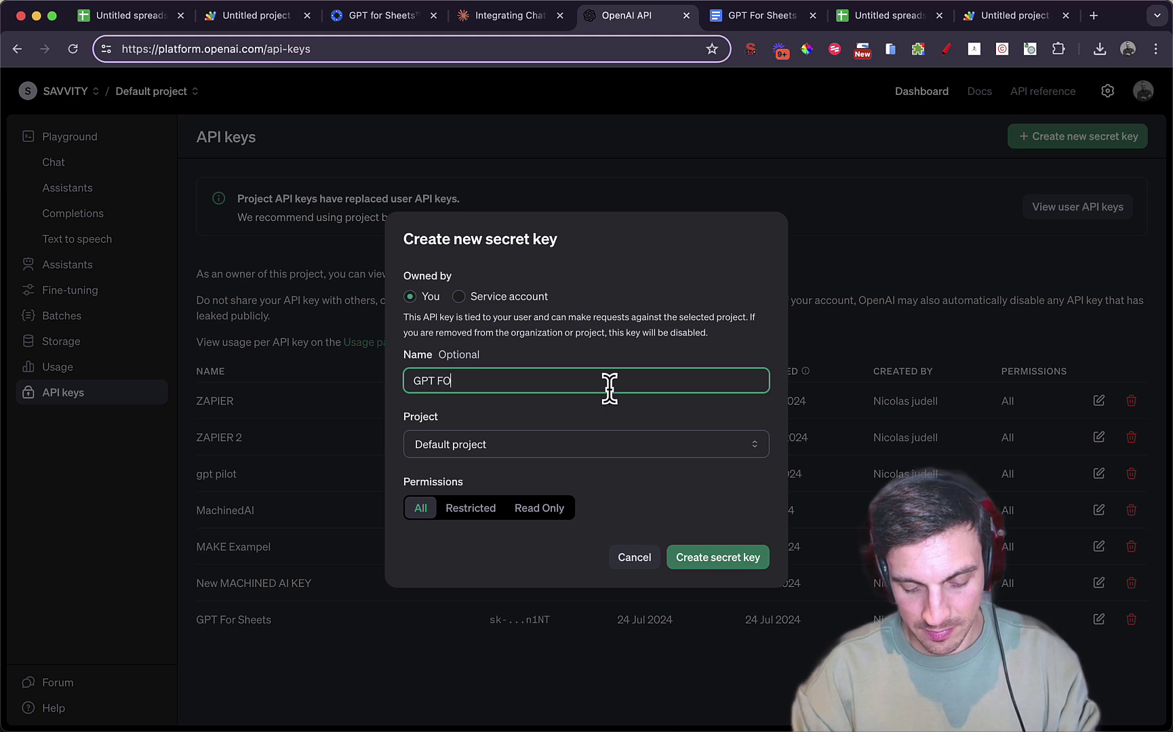
type("GPT FOR SHEETS V2")
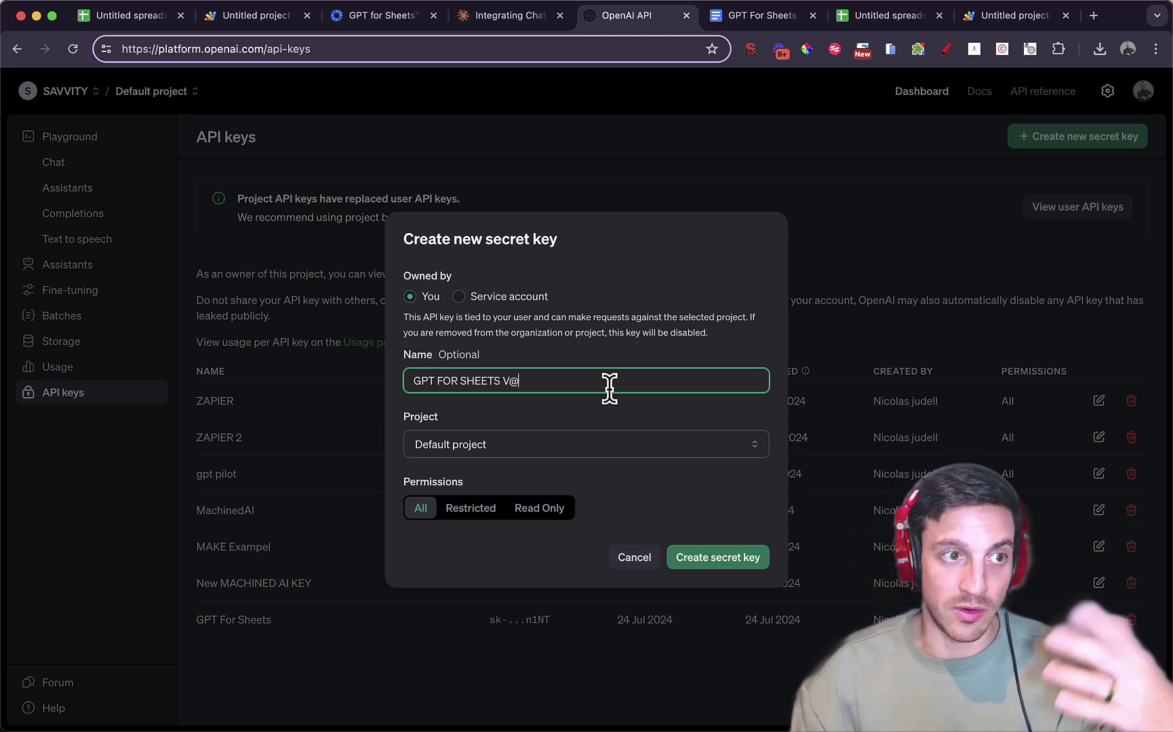
key("BackSpace")
type("2")
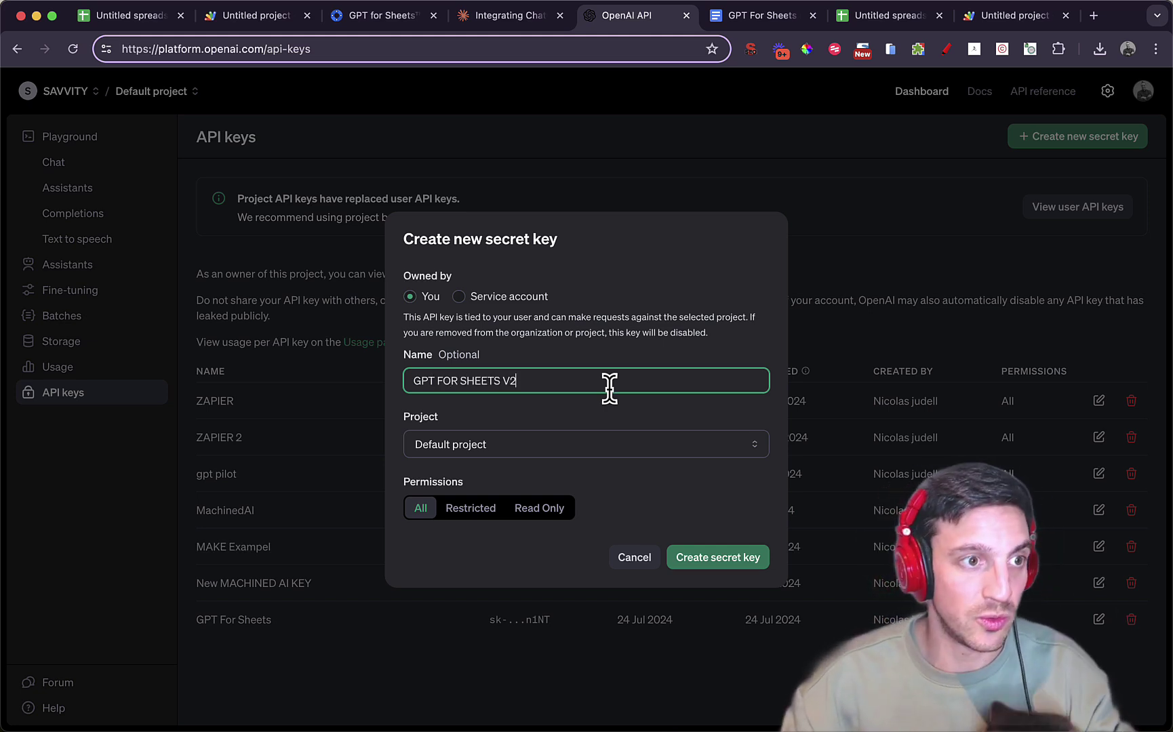
left_click(725, 561)
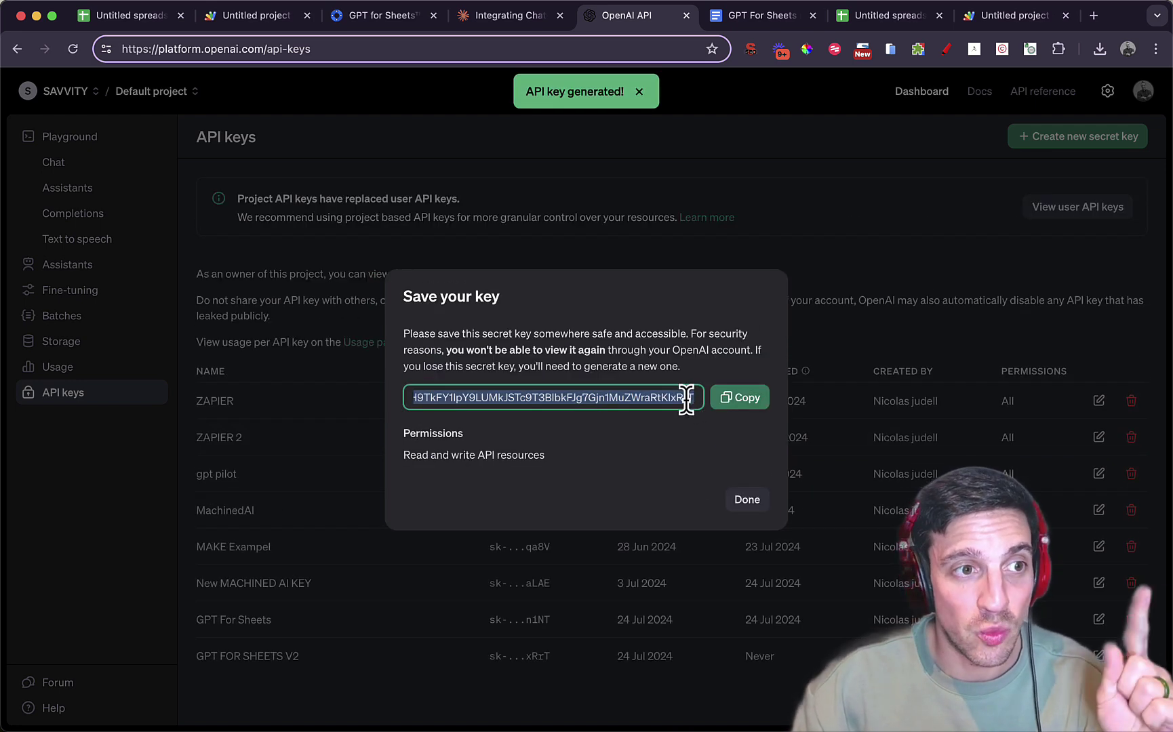
Copy the new secret key, revoke it, and return to the Apps Script project
left_click(738, 398)
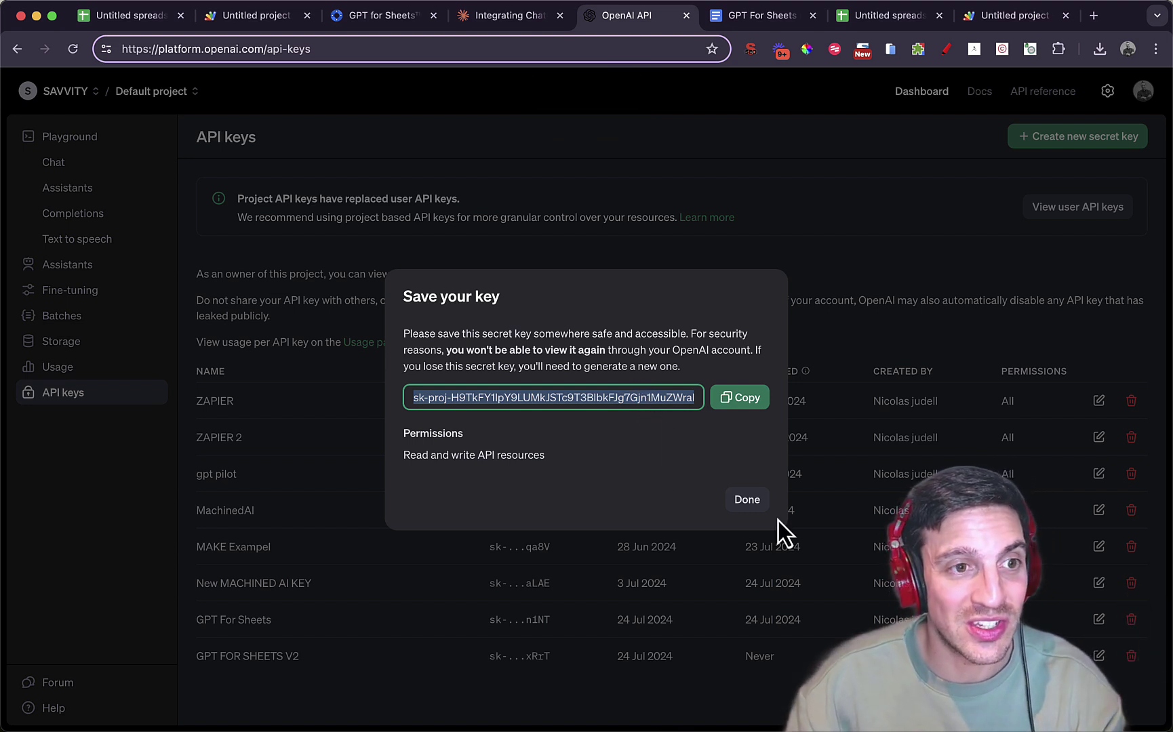
left_click(1131, 656)
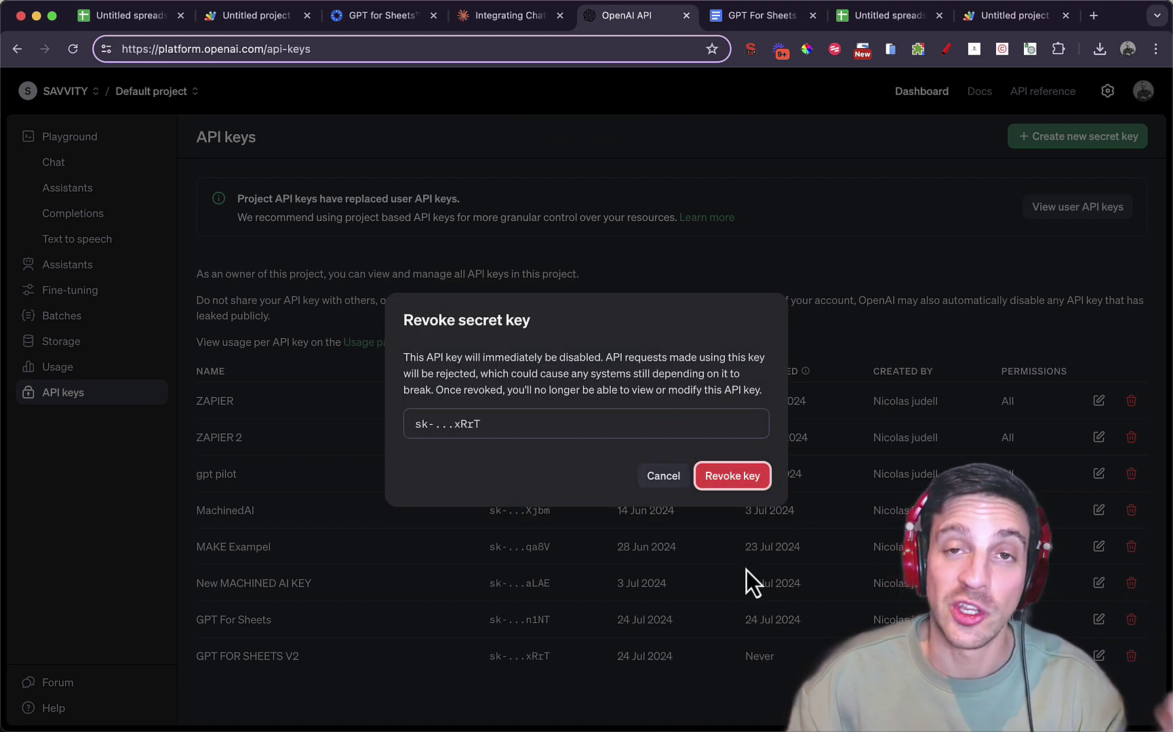
left_click(744, 477)
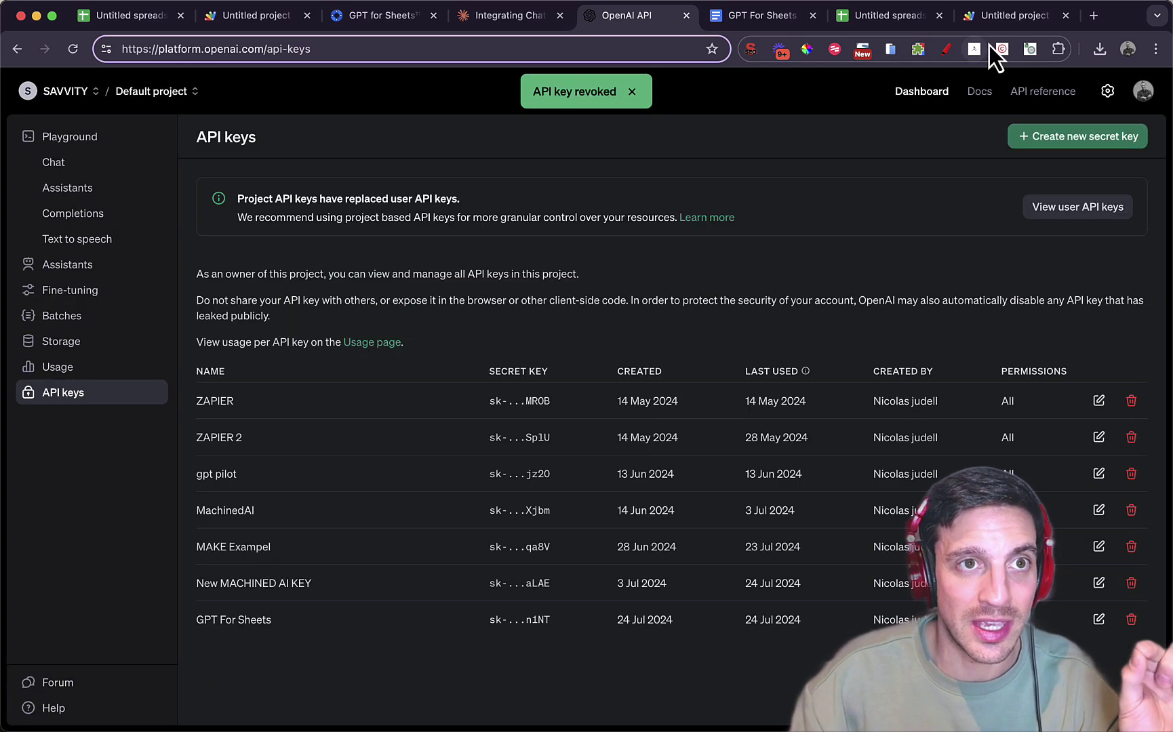
left_click(989, 20)
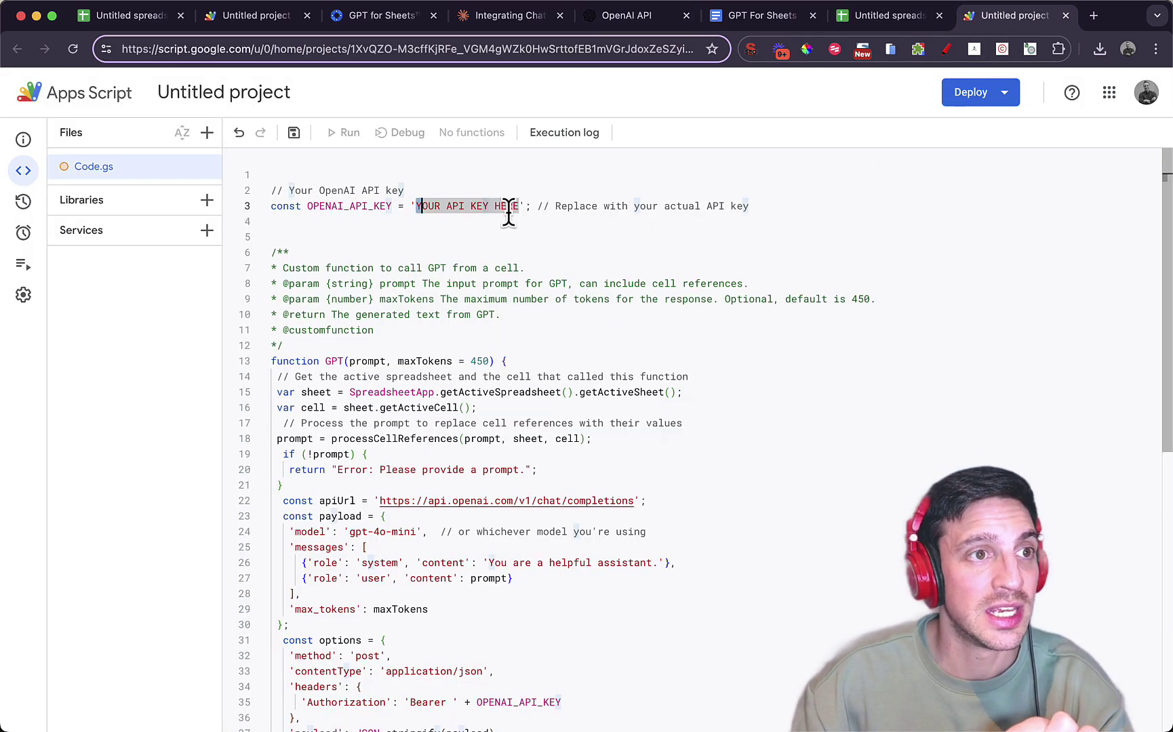
Paste the copied OpenAI key over the OPENAI_API_KEY placeholder on line 3 and save Code.gs
left_click_drag(519, 207, 415, 209)
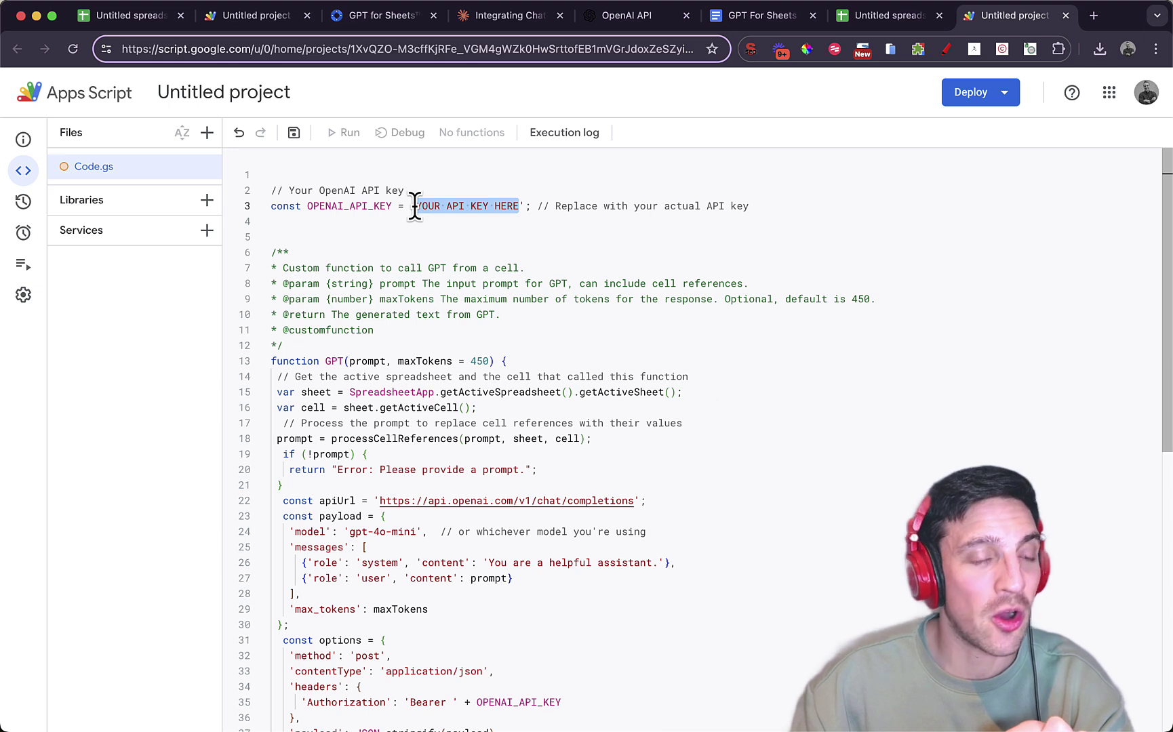
left_click(510, 232)
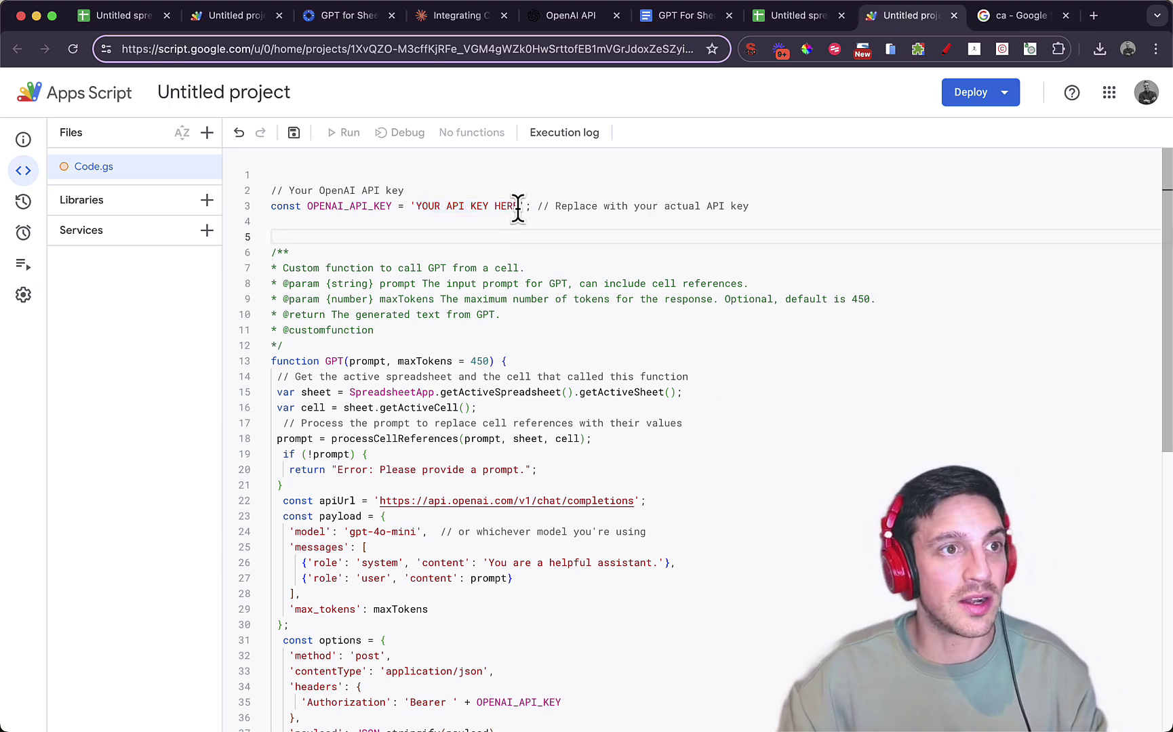
left_click_drag(519, 207, 419, 210)
key("super+v")
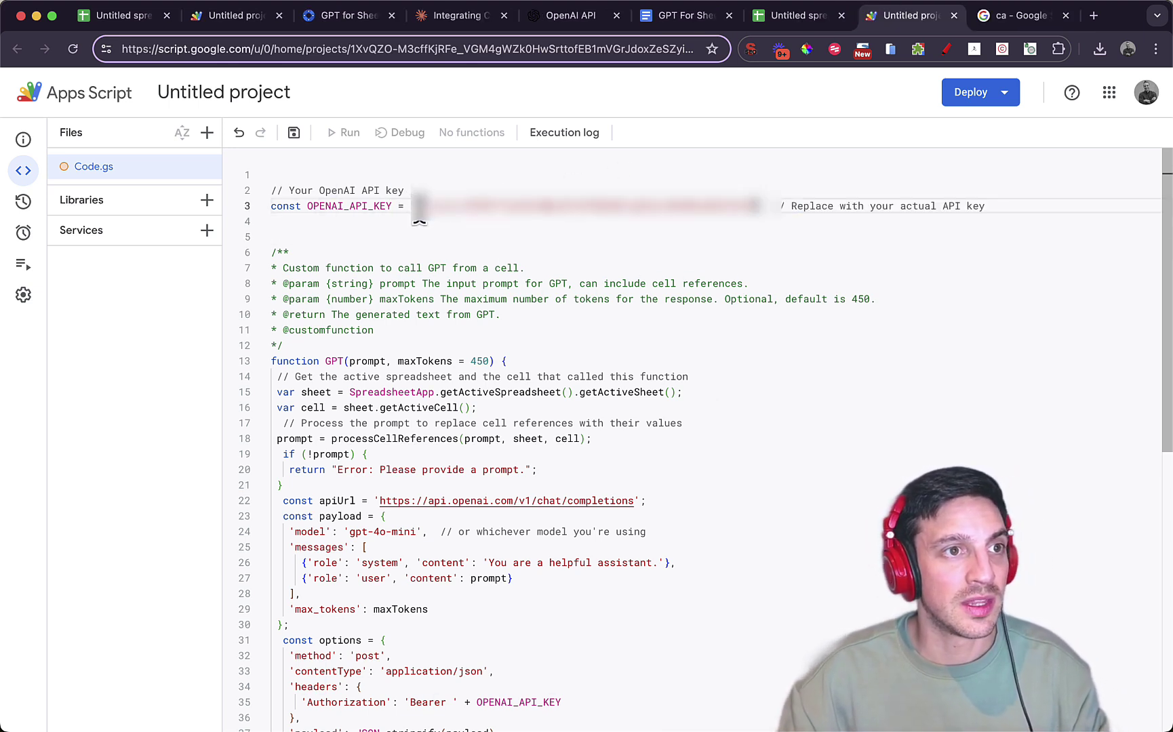
left_click(296, 133)
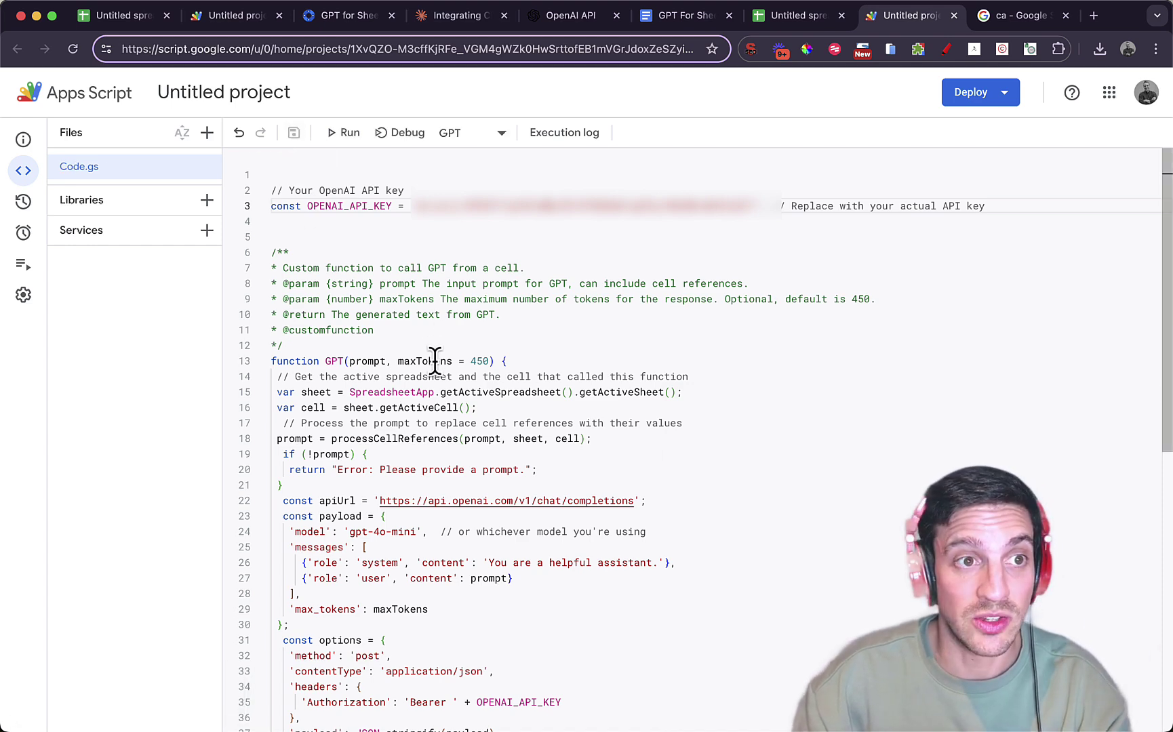
scroll(434, 370, "down", 3)
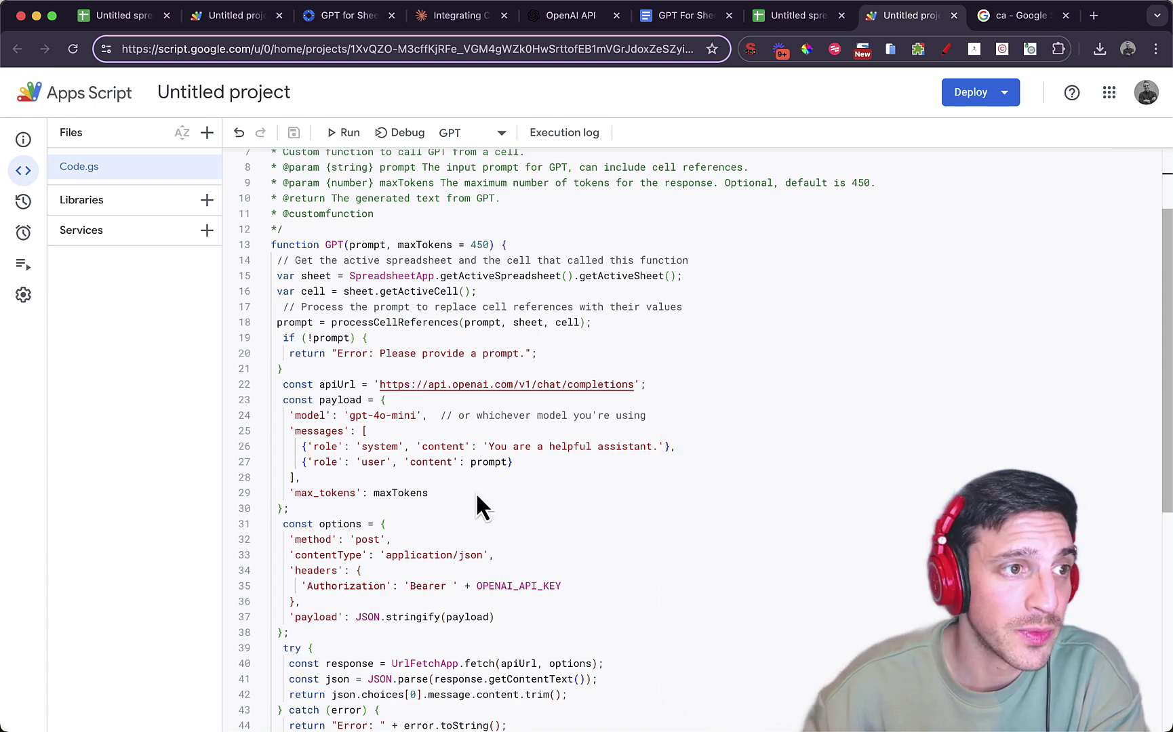
Review the gpt-4o-mini model, system message and maxTokens lines, then return to the country spreadsheet
left_click_drag(410, 416, 349, 416)
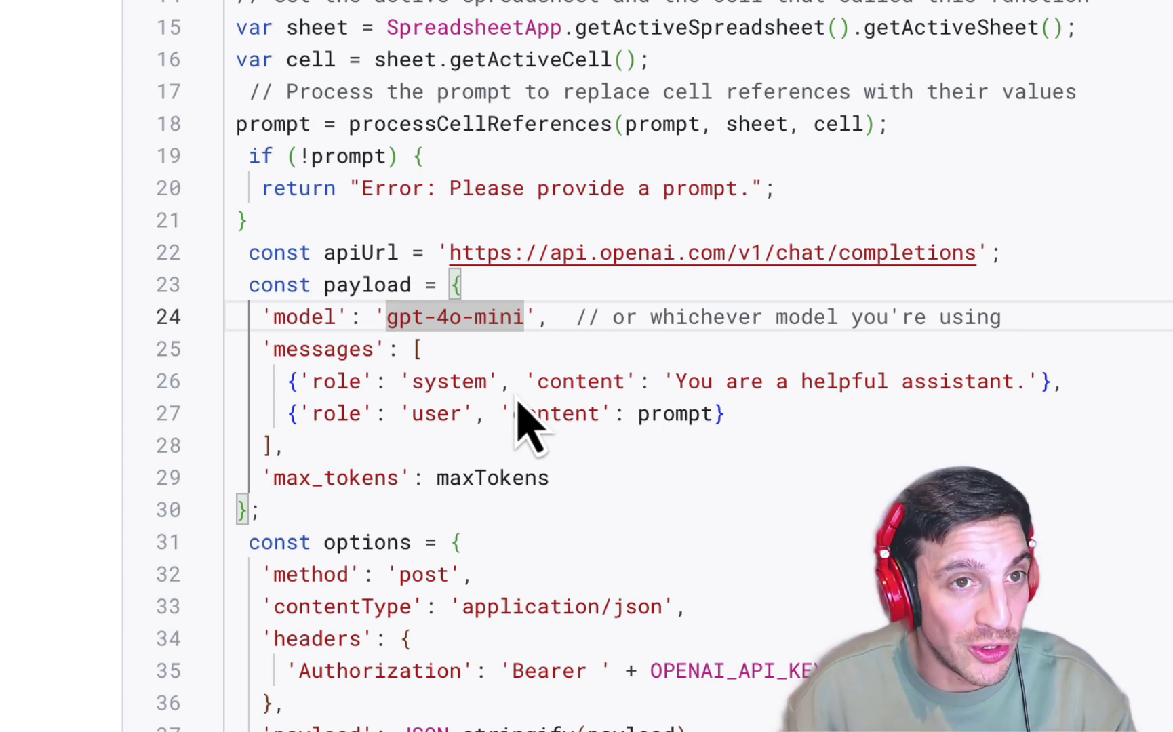
left_click(881, 414)
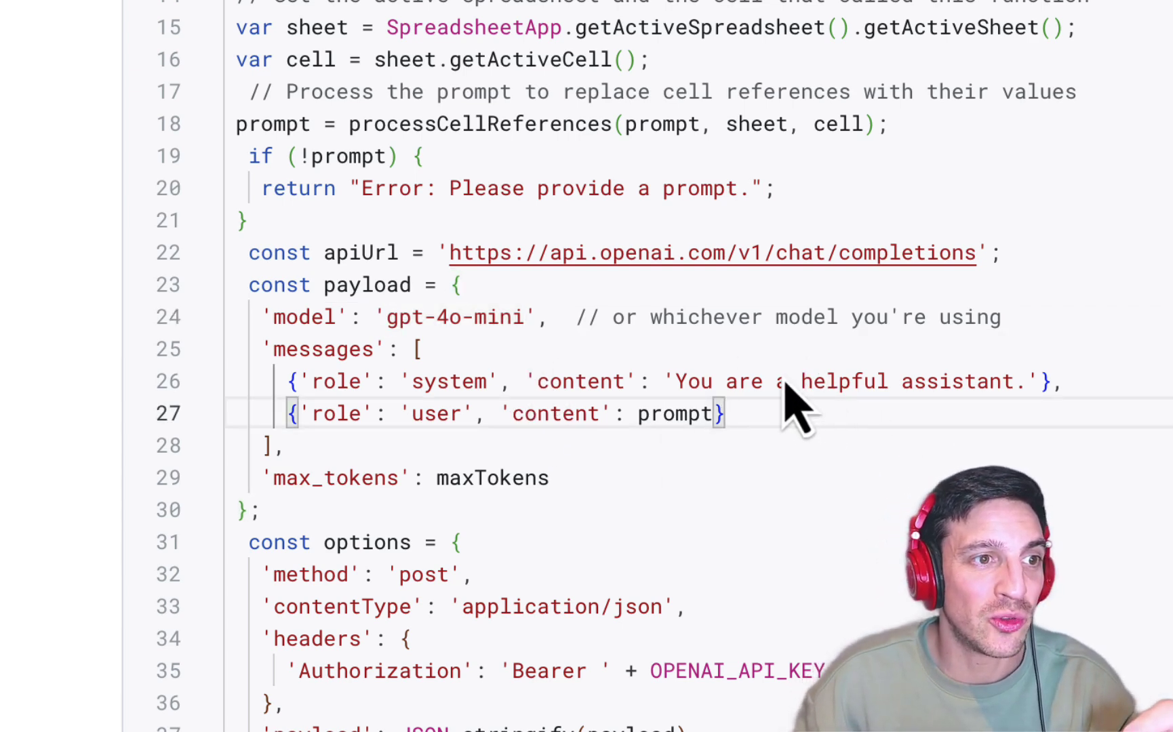
left_click_drag(1025, 383, 702, 394)
left_click(836, 478)
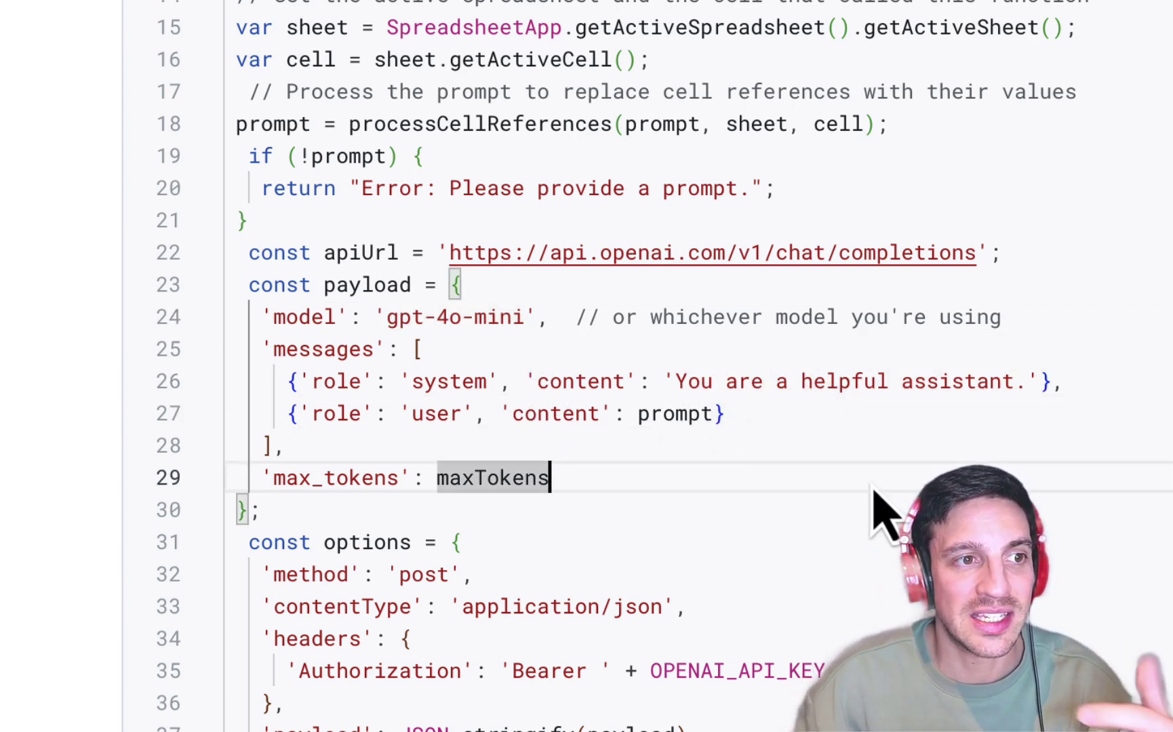
left_click(760, 383)
key("shift+alt+Right")
key("shift+alt+Right")
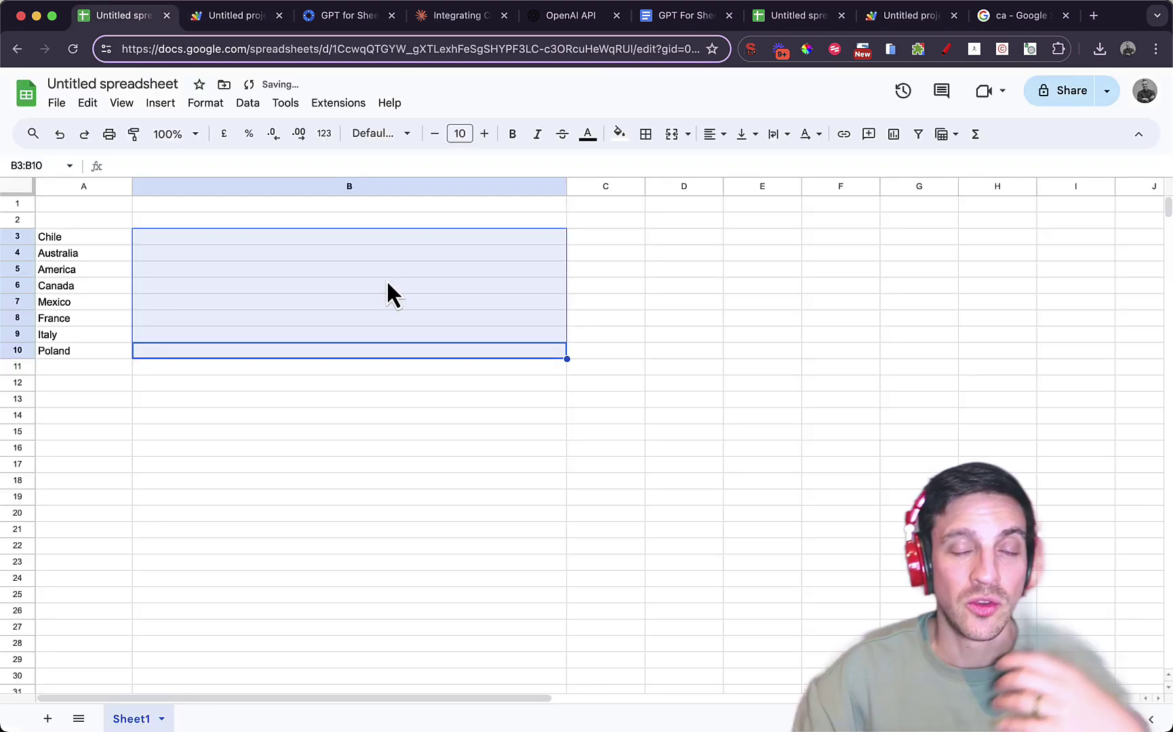
left_click(388, 290)
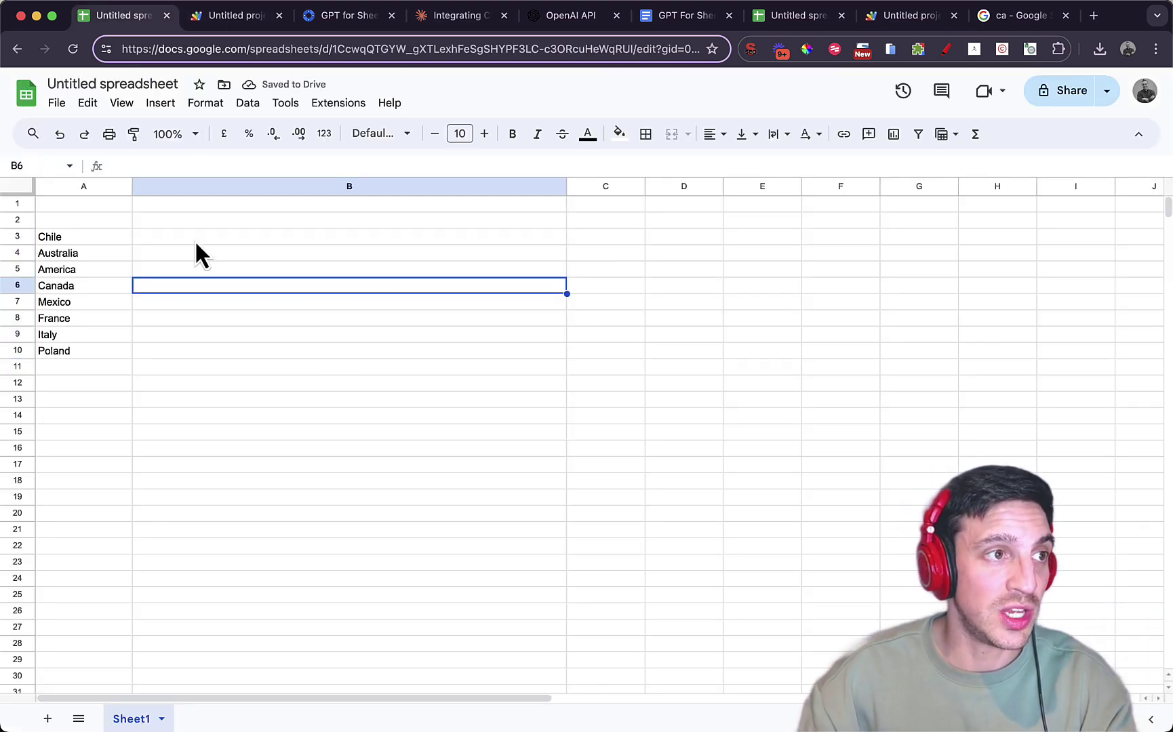